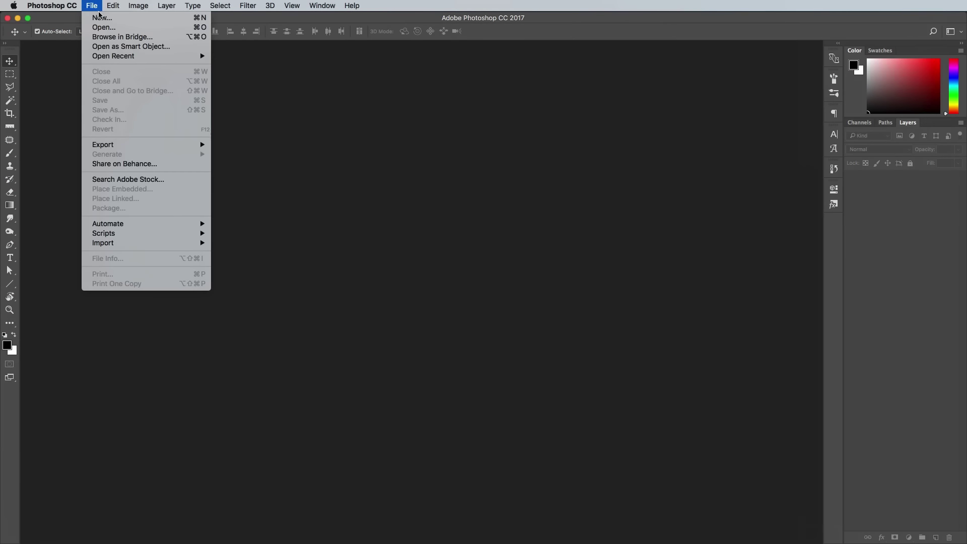
- Create a blank white 1500×1000 px, 300 ppi document and fit it on screen
{"action": "left_click", "coordinate": [101, 18]}
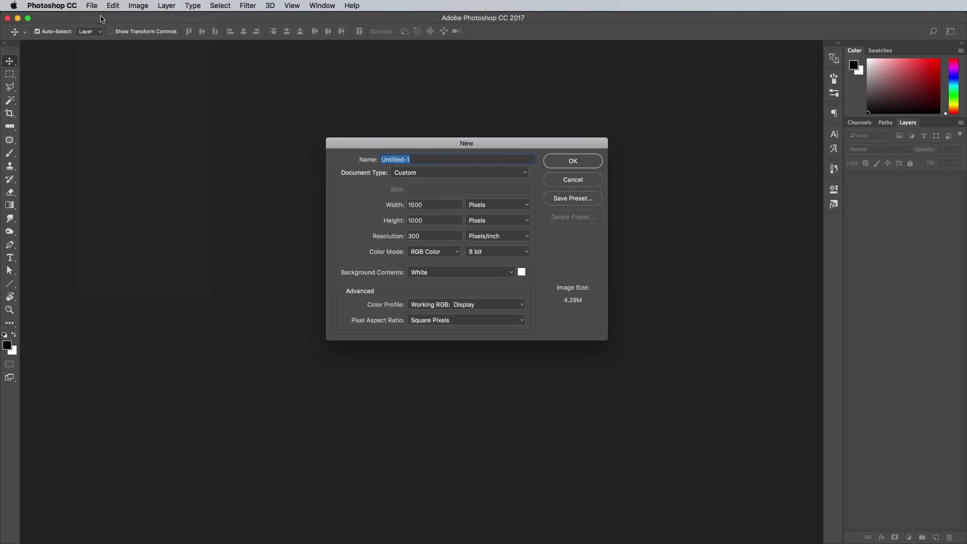
{"action": "left_click", "coordinate": [582, 162]}
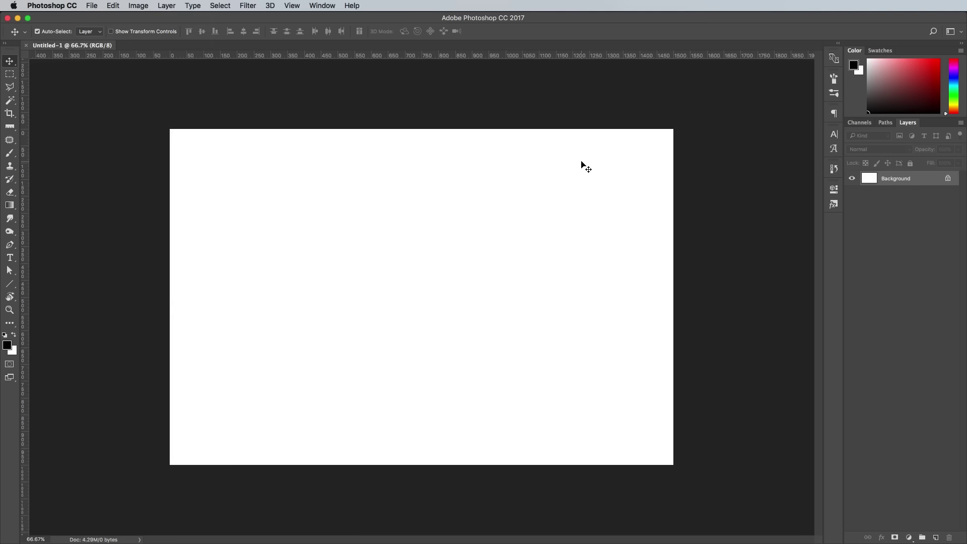
{"action": "key", "text": "super+0"}
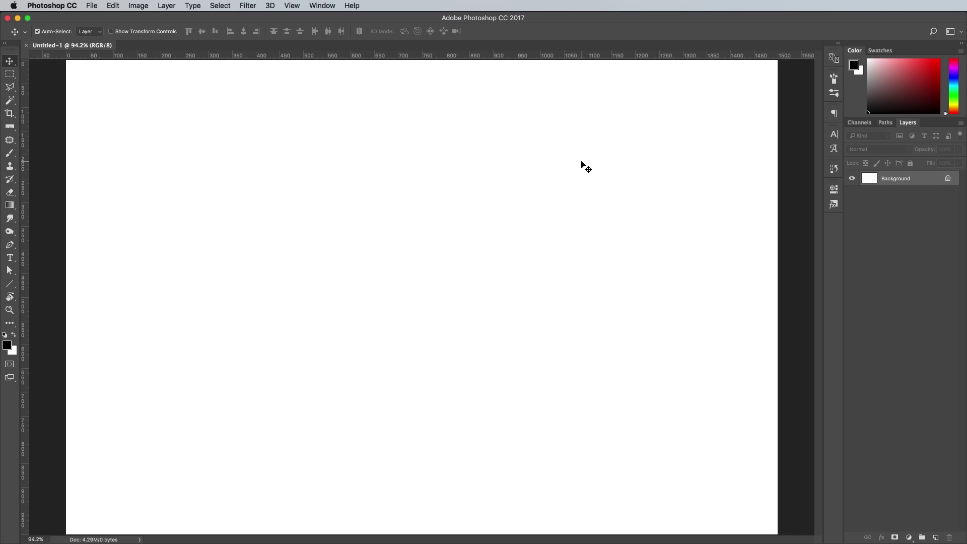
- Type the two-line title 'WATERCOLOR' / 'TEXT EFFECT' on the page
{"action": "left_click", "coordinate": [10, 257]}
{"action": "left_click", "coordinate": [263, 256]}
{"action": "type", "text": "WATERCOLOR"}
{"action": "key", "text": "Return"}
{"action": "type", "text": "TEXT EFFECT"}
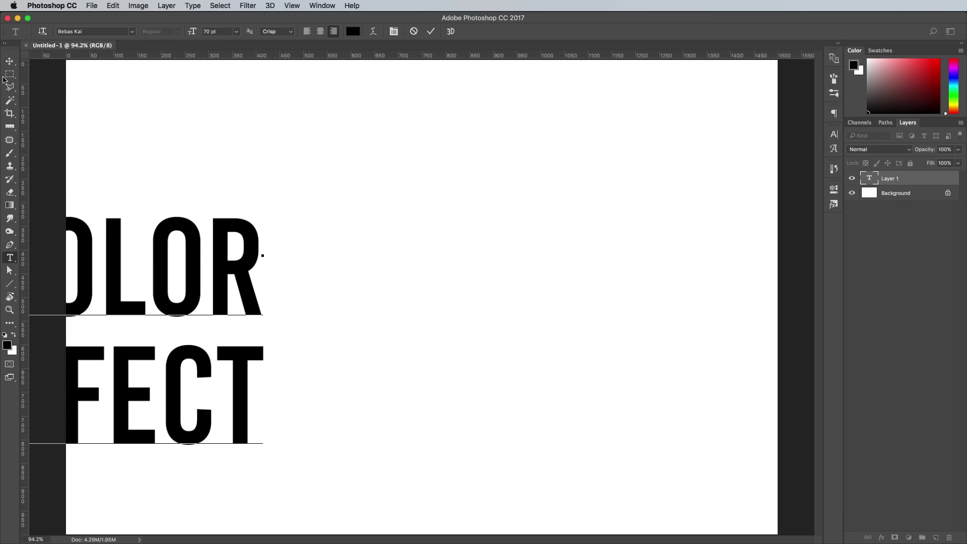
{"action": "key", "text": "super+Return"}
- Centre-align the two title lines and move the title to the page centre
{"action": "left_click_drag", "start_coordinate": [169, 276], "coordinate": [603, 235]}
{"action": "key", "text": "Return"}
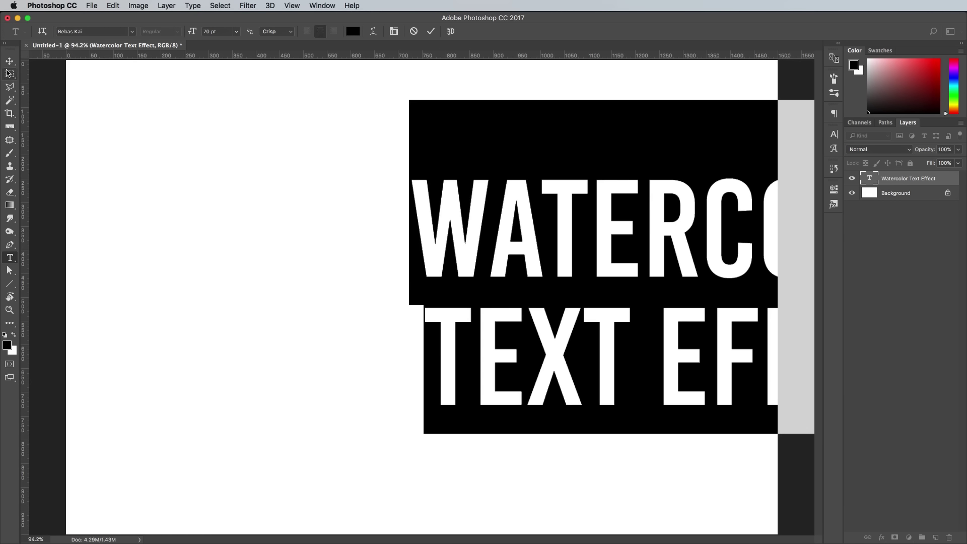
{"action": "key", "text": "super+Return"}
{"action": "key", "text": "v"}
{"action": "left_click_drag", "start_coordinate": [529, 236], "coordinate": [248, 237]}
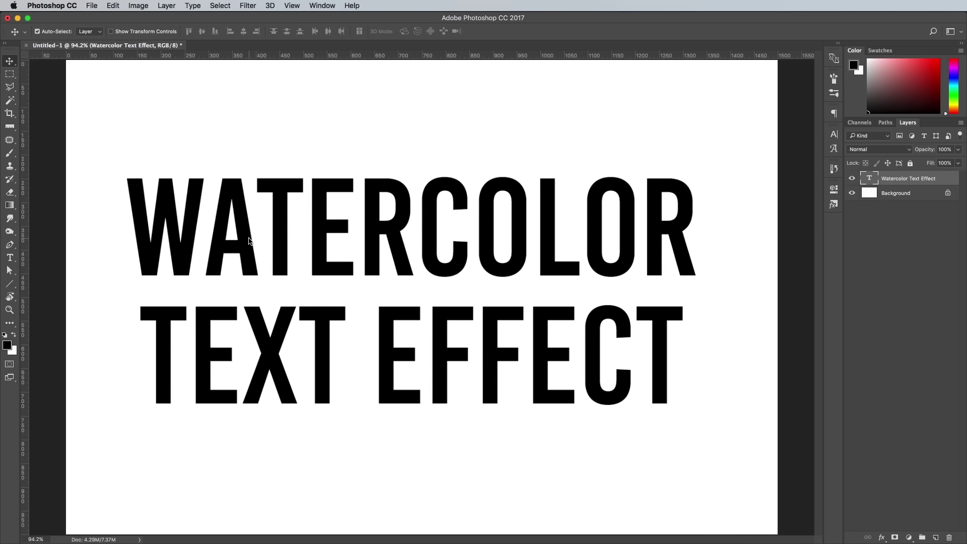
- Convert the text layer to a smart object and open its contents
{"action": "right_click", "coordinate": [948, 179]}
{"action": "left_click", "coordinate": [961, 280]}
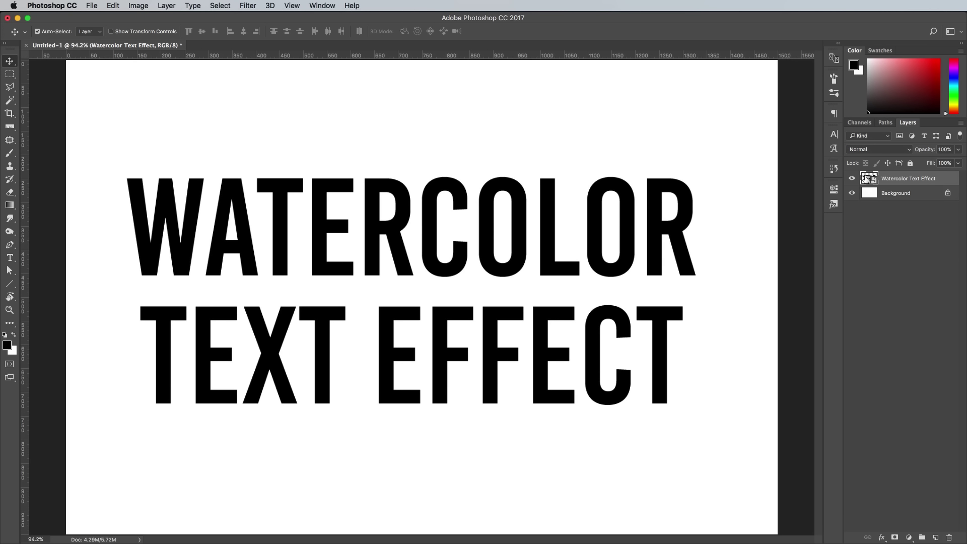
{"action": "double_click", "coordinate": [866, 179]}
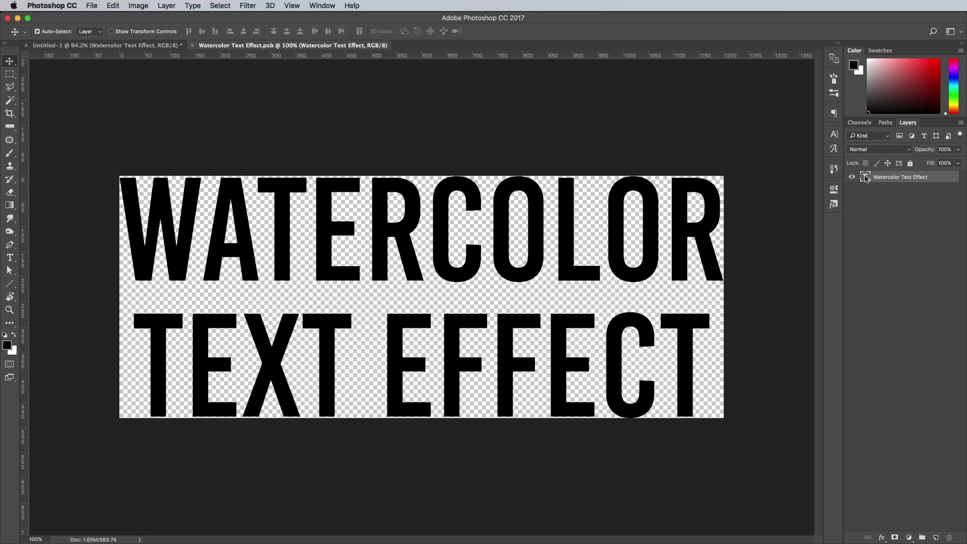
- Set the smart object's canvas size to 1500 × 1000 pixels
{"action": "left_click", "coordinate": [137, 6]}
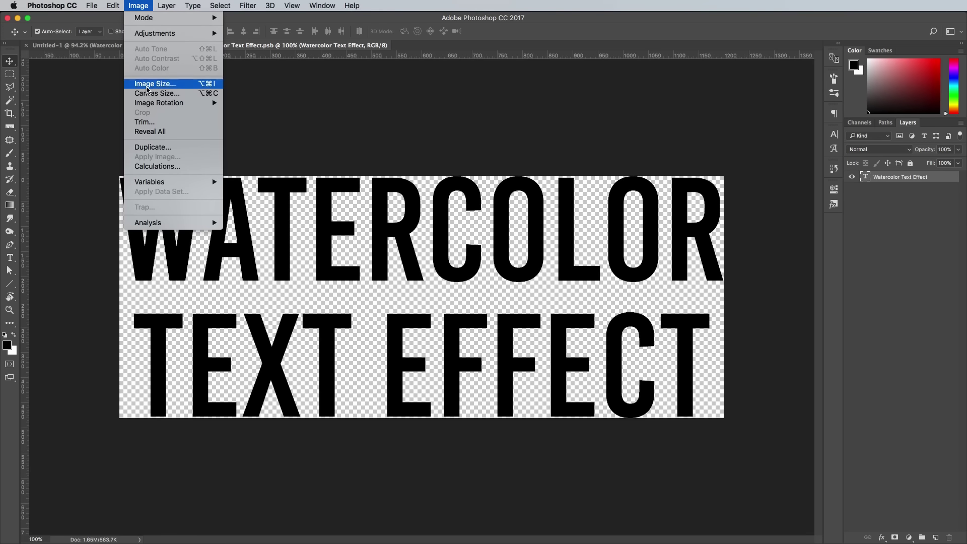
{"action": "left_click", "coordinate": [153, 93]}
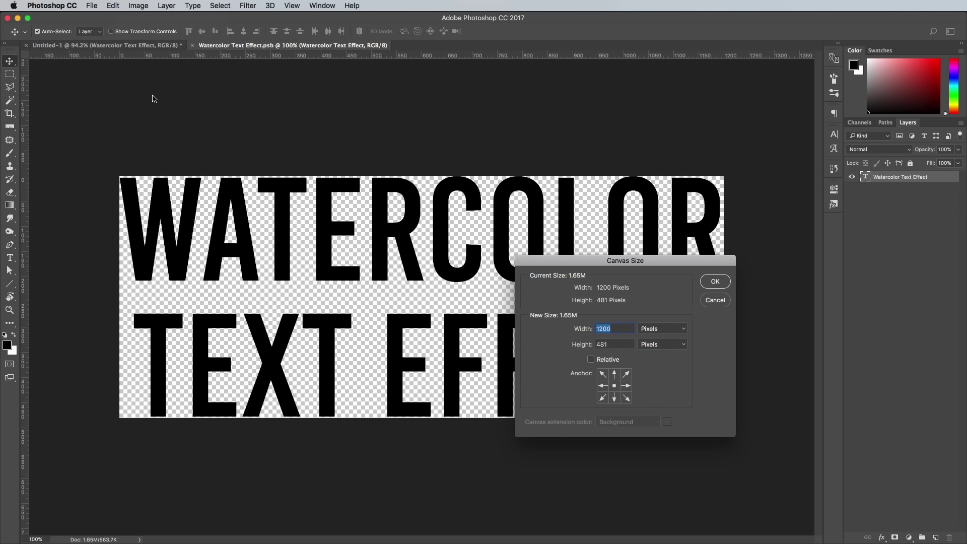
{"action": "type", "text": "1500"}
{"action": "key", "text": "Tab"}
{"action": "type", "text": "1000"}
{"action": "key", "text": "Return"}
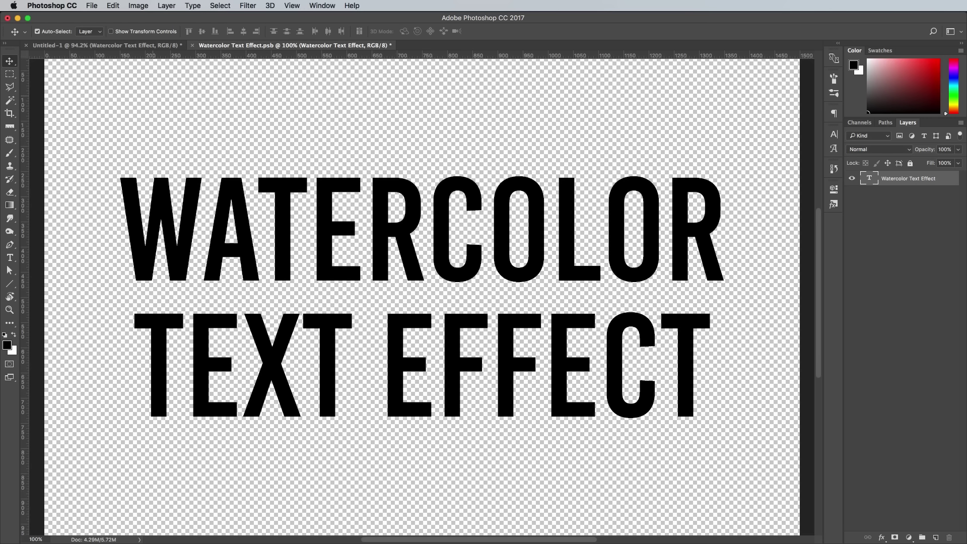
- Add a Normal-mode 20 px Inner Glow to the text and save the .psb
{"action": "double_click", "coordinate": [949, 183]}
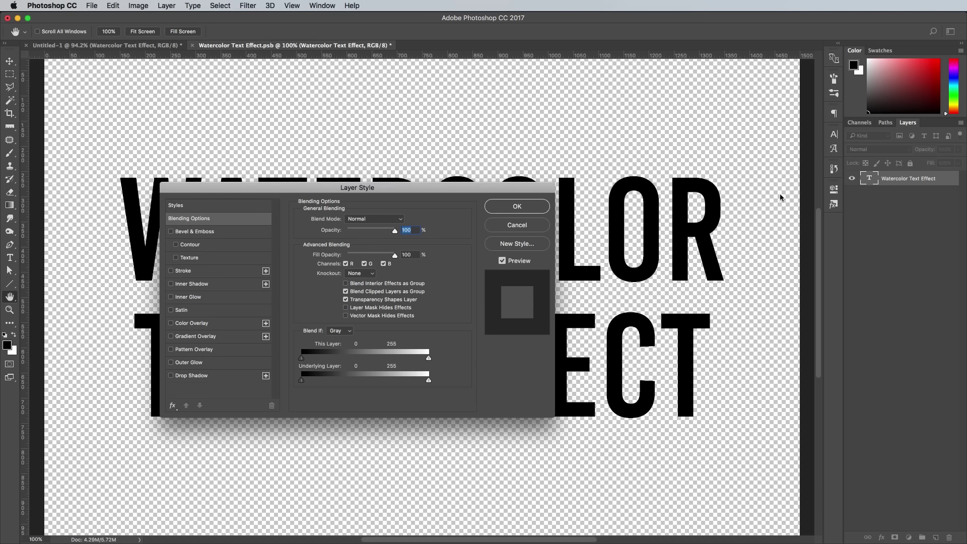
{"action": "left_click", "coordinate": [222, 298]}
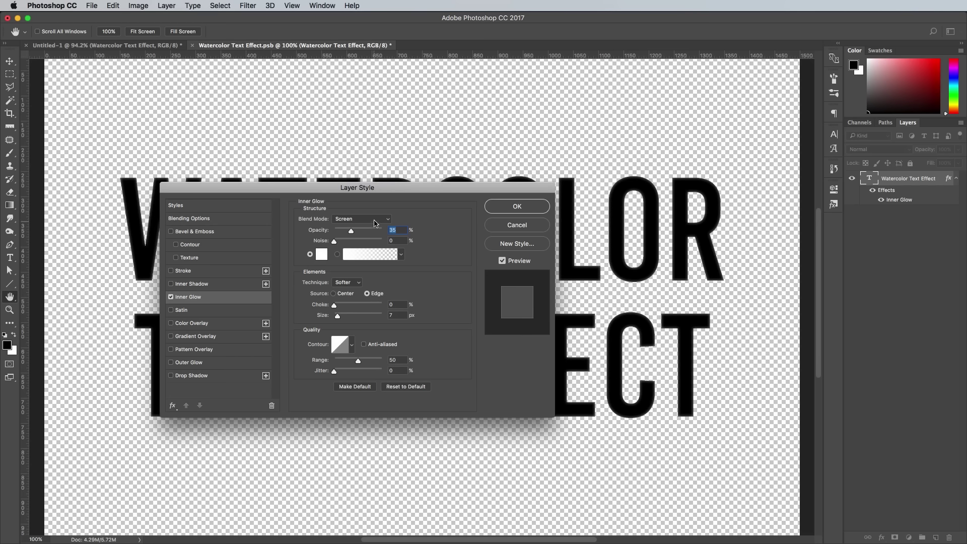
{"action": "left_click", "coordinate": [376, 220]}
{"action": "left_click", "coordinate": [366, 146]}
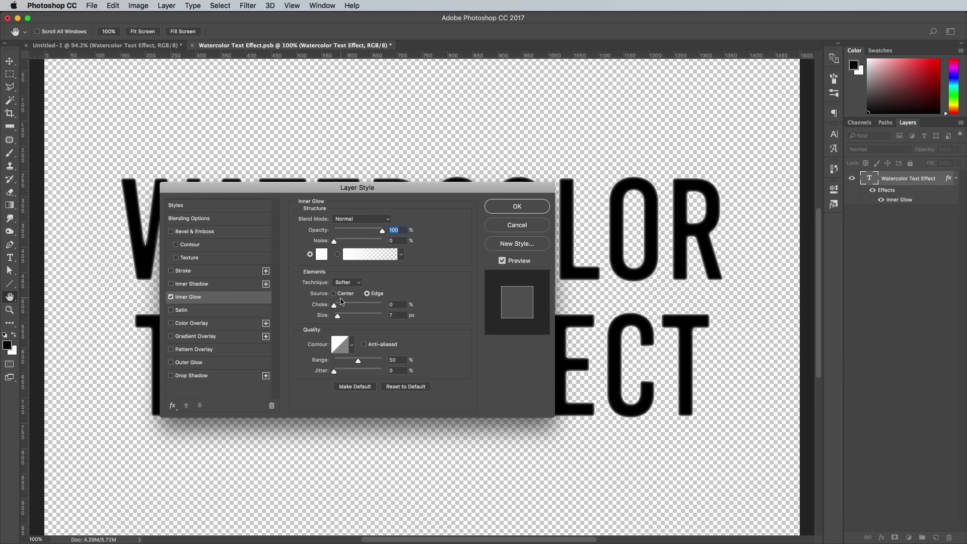
{"action": "left_click_drag", "start_coordinate": [338, 316], "coordinate": [341, 316]}
{"action": "key", "text": "Return"}
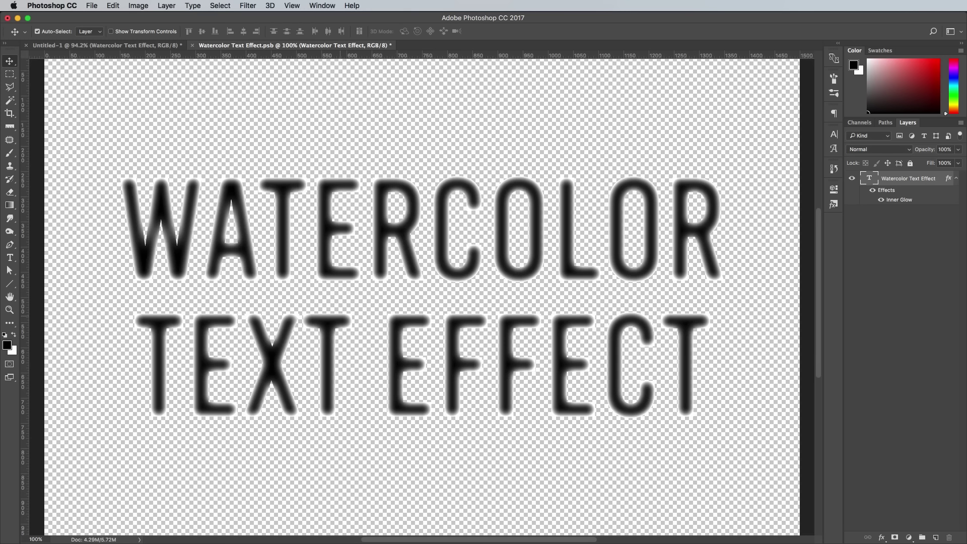
{"action": "left_click", "coordinate": [91, 6]}
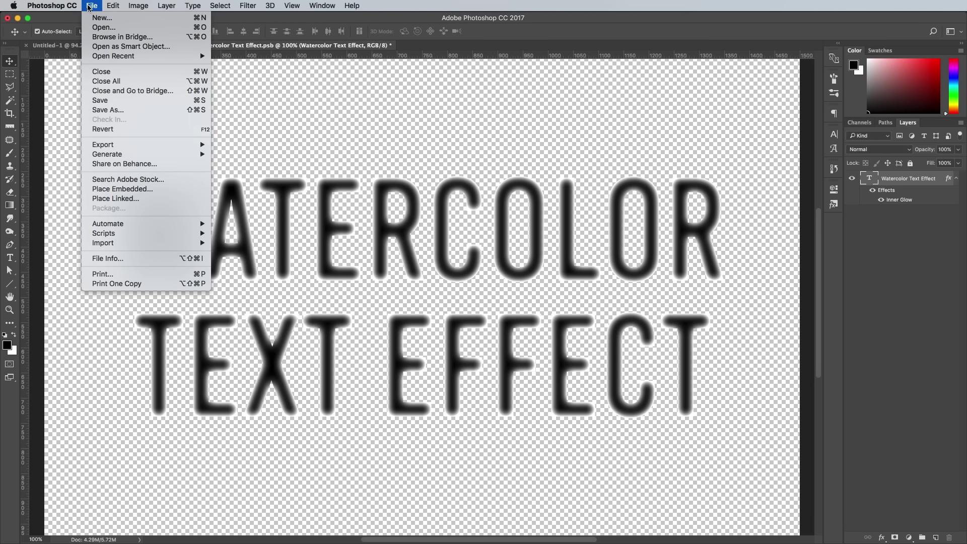
{"action": "left_click", "coordinate": [105, 100]}
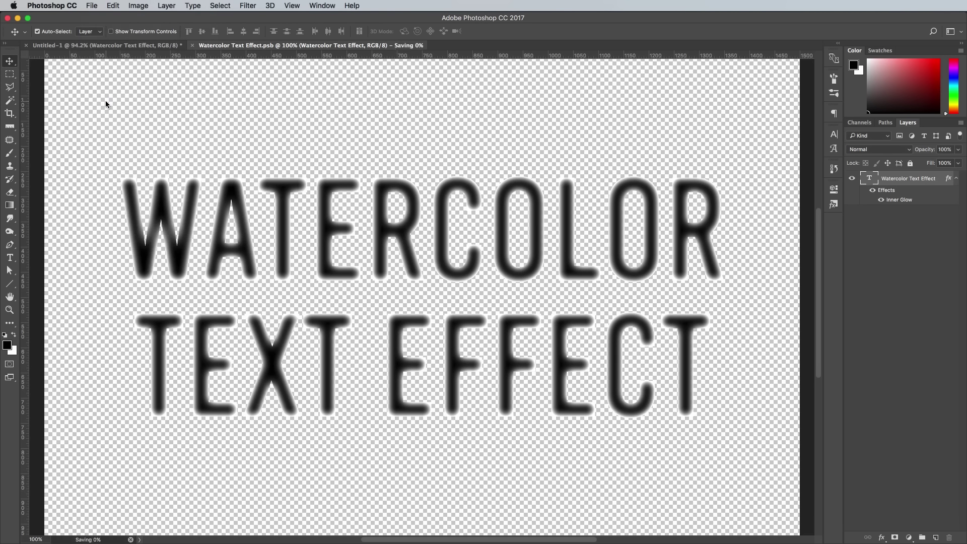
- Back in Untitled-1, split the smart object's This Layer Blend If slider to soften edges
{"action": "left_click", "coordinate": [190, 46]}
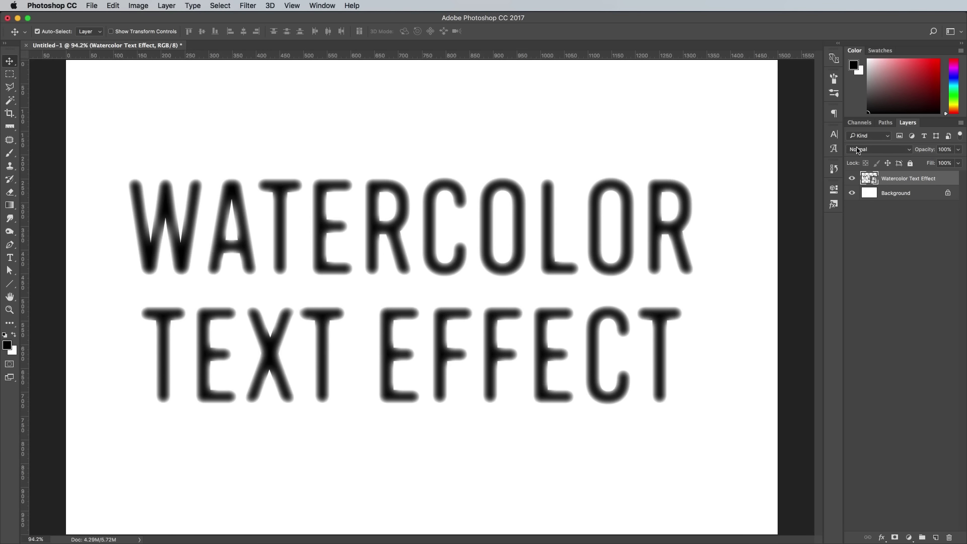
{"action": "double_click", "coordinate": [951, 179]}
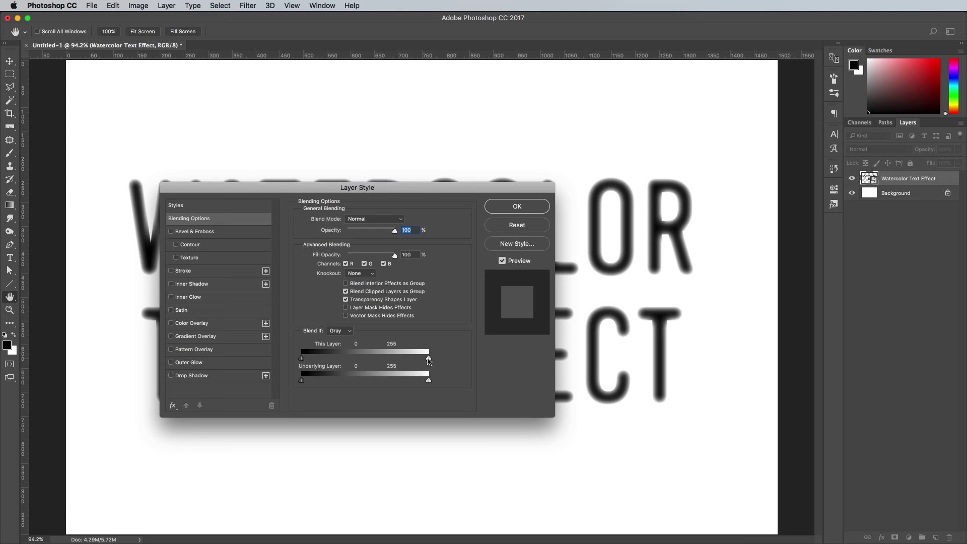
{"action": "left_click_drag", "start_coordinate": [428, 359], "coordinate": [284, 371]}
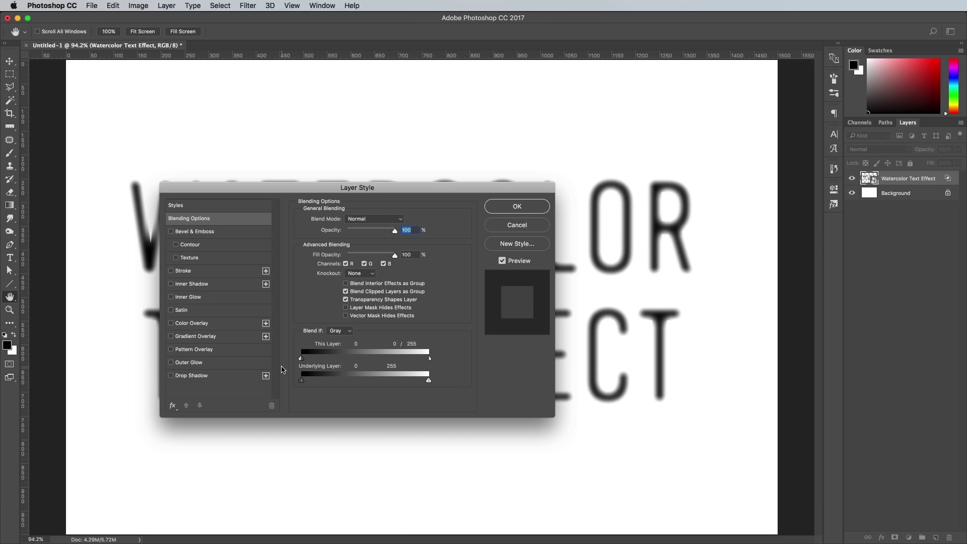
{"action": "left_click", "coordinate": [511, 207]}
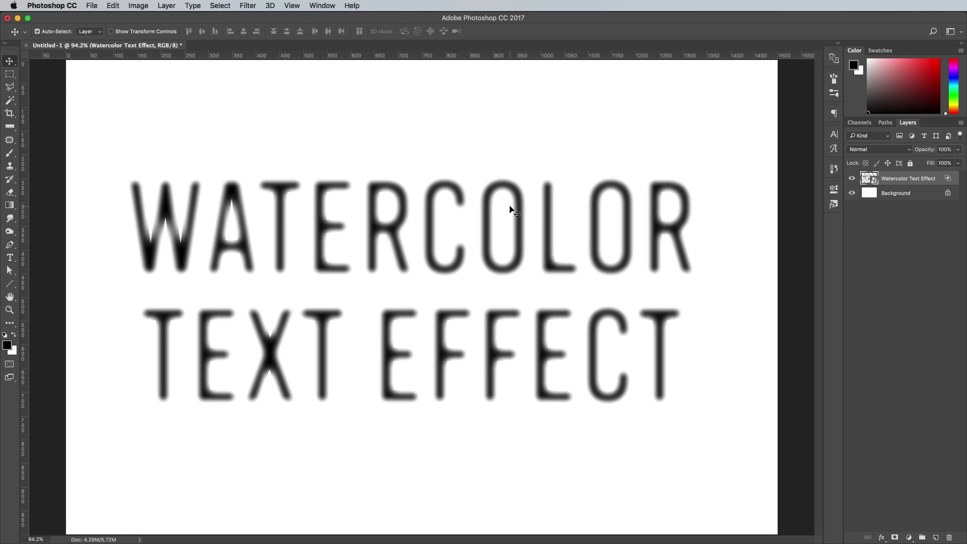
- Apply Difference Clouds to the smart-object title
{"action": "left_click", "coordinate": [245, 5]}
{"action": "mouse_move", "coordinate": [302, 173]}
{"action": "left_click", "coordinate": [412, 214]}
- In Filter Gallery, set Sponge to brush size 5, definition 1, smoothness 15
{"action": "left_click", "coordinate": [248, 6]}
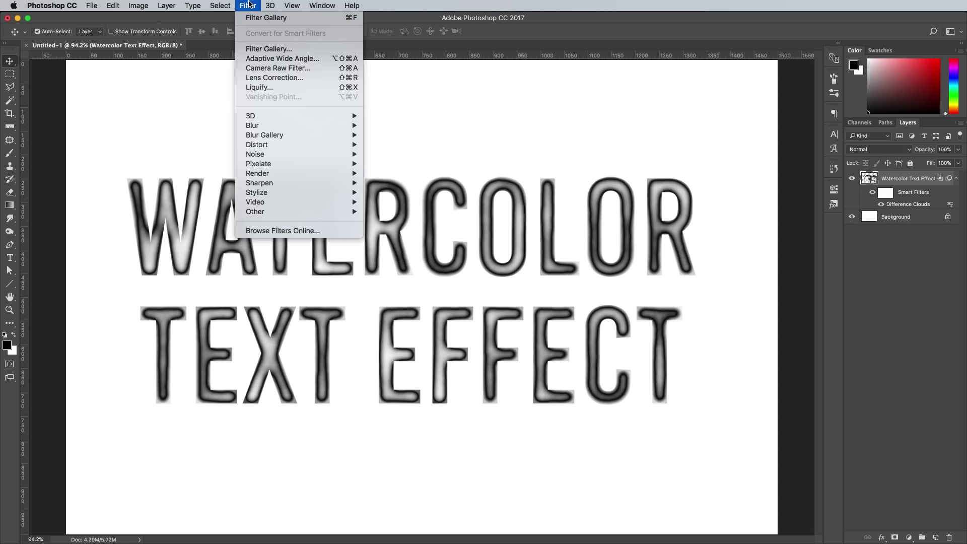
{"action": "left_click", "coordinate": [258, 49]}
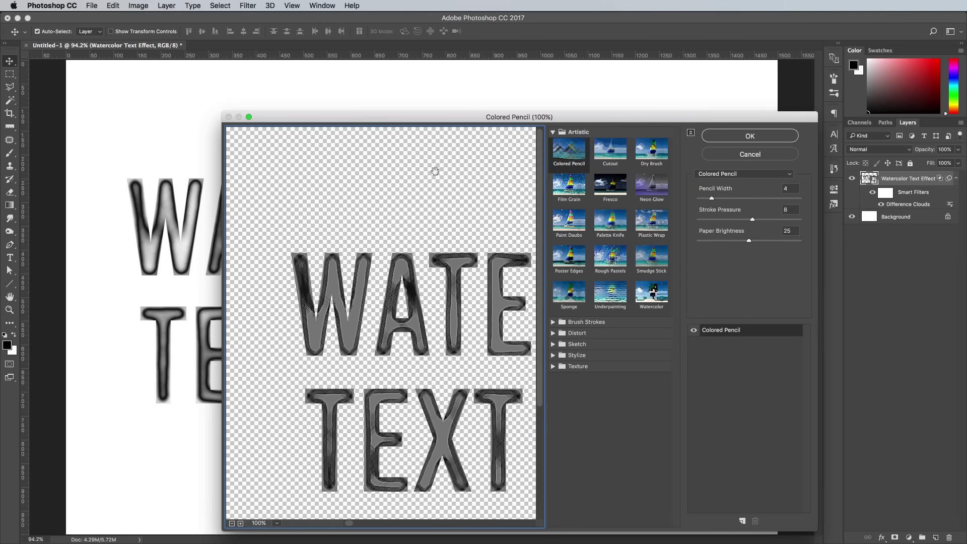
{"action": "left_click", "coordinate": [565, 296]}
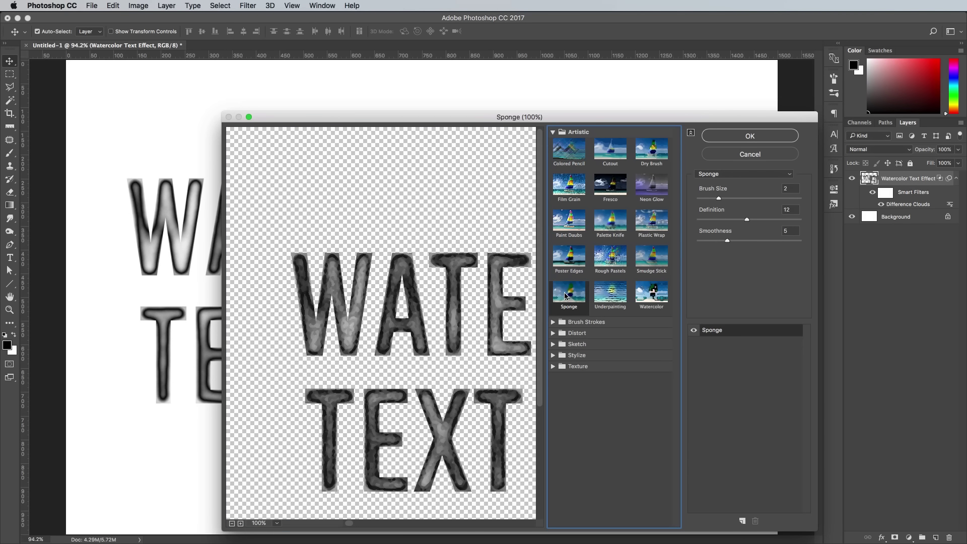
{"action": "double_click", "coordinate": [786, 189]}
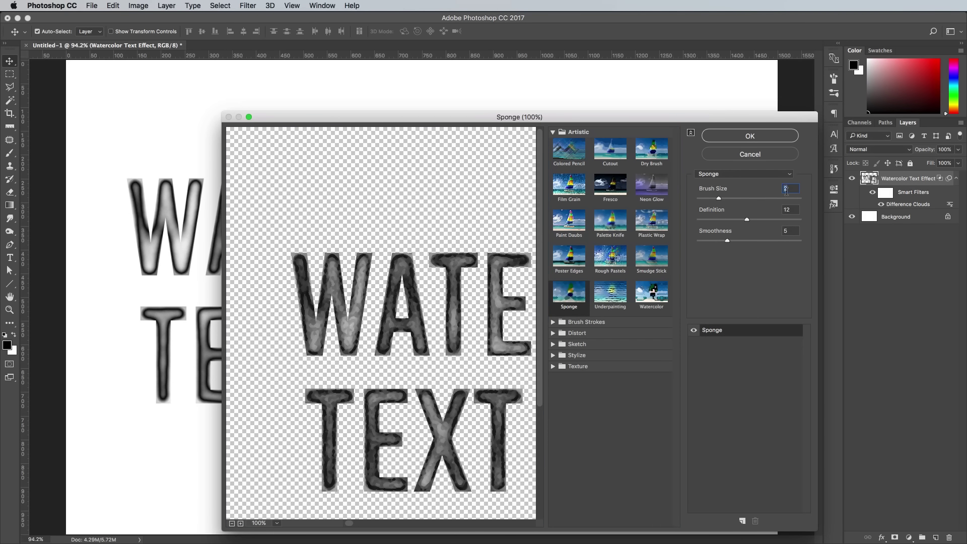
{"action": "type", "text": "5"}
{"action": "key", "text": "Tab"}
{"action": "type", "text": "1"}
{"action": "key", "text": "Tab"}
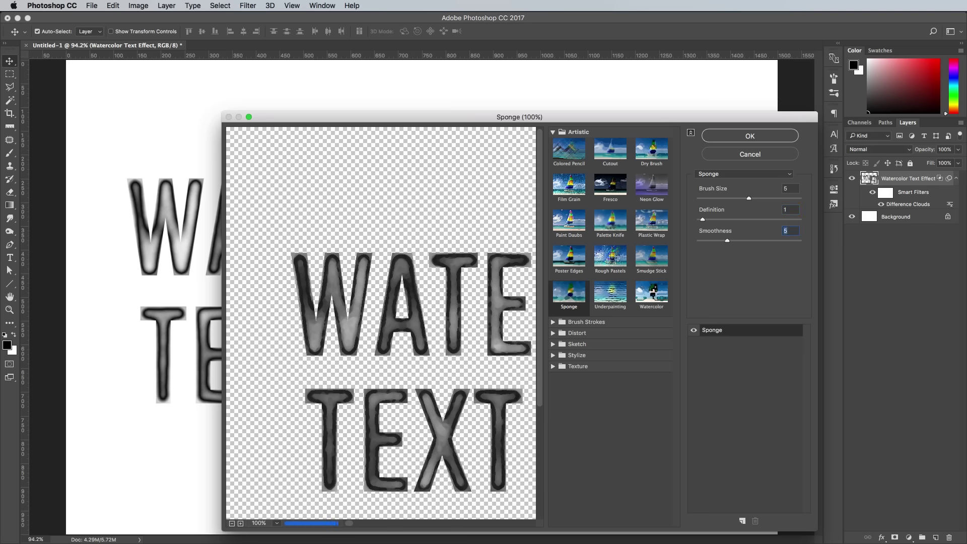
{"action": "type", "text": "15"}
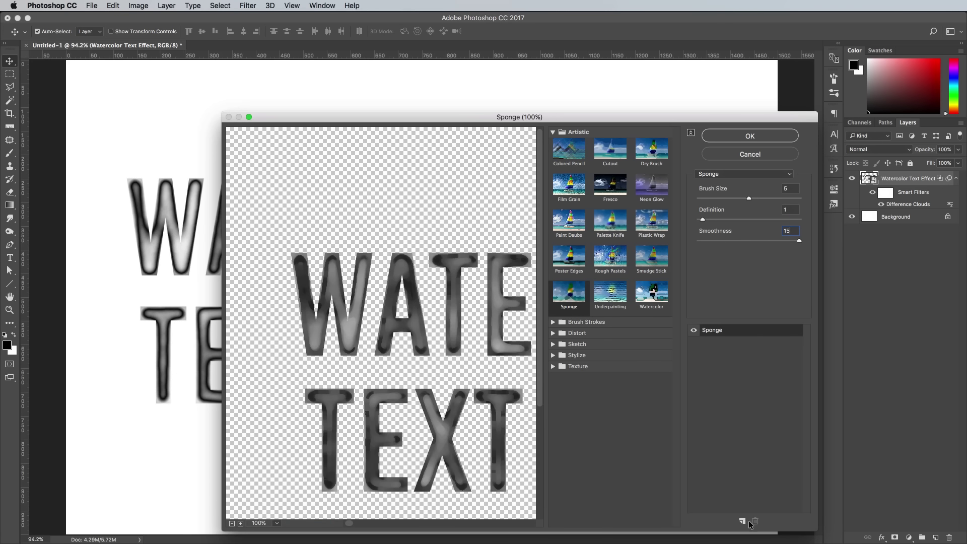
- Add a Cutout effect with 8 levels, edge simplicity 0, fidelity 1, and apply
{"action": "left_click", "coordinate": [743, 521]}
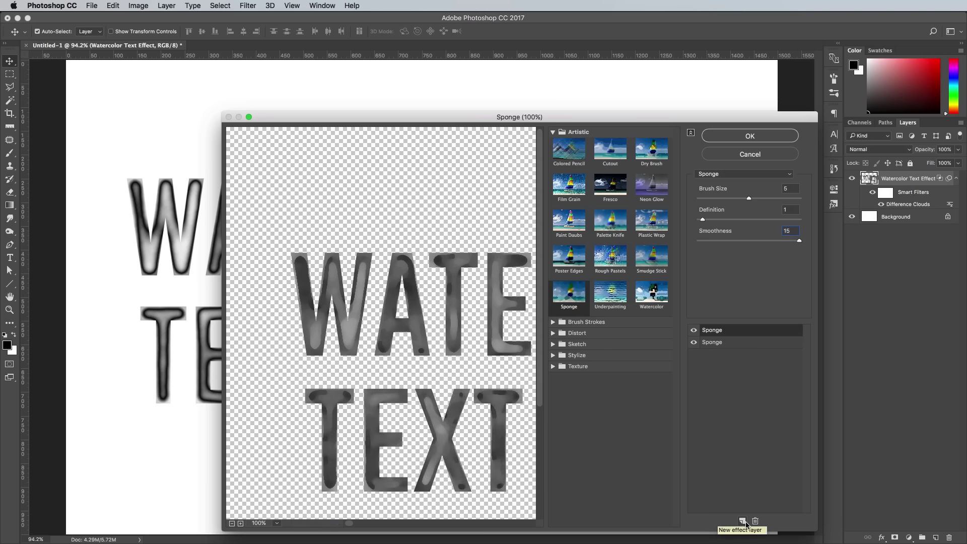
{"action": "left_click", "coordinate": [615, 150]}
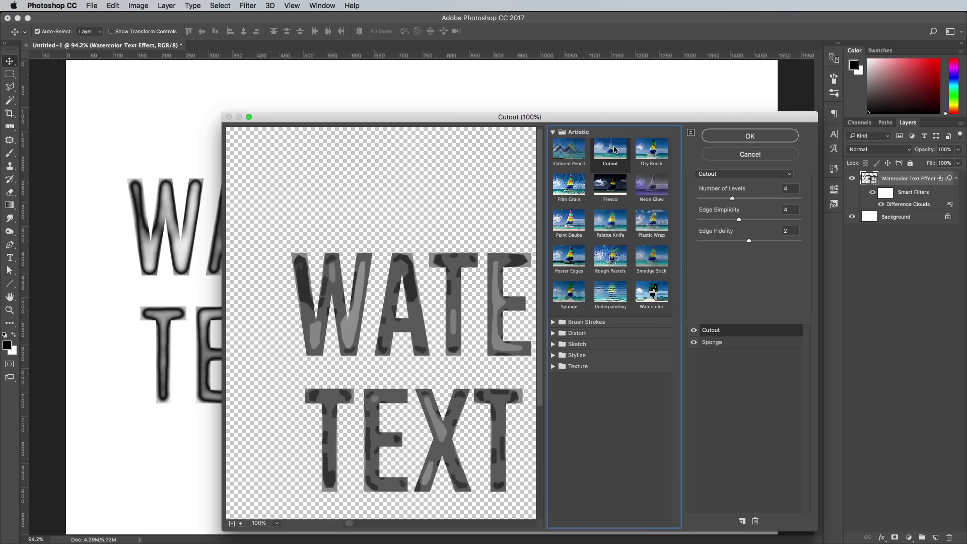
{"action": "double_click", "coordinate": [784, 189]}
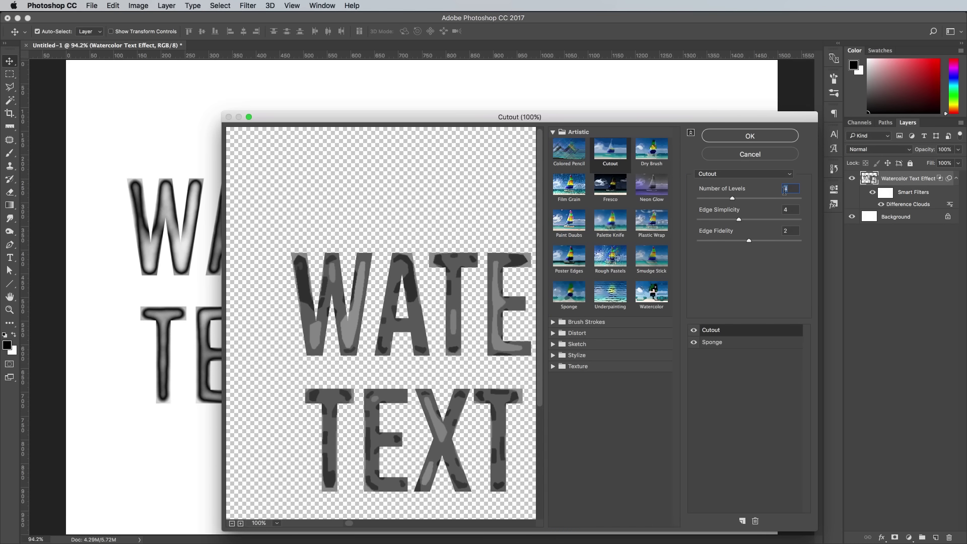
{"action": "type", "text": "8"}
{"action": "type", "text": "0"}
{"action": "key", "text": "Tab"}
{"action": "type", "text": "1"}
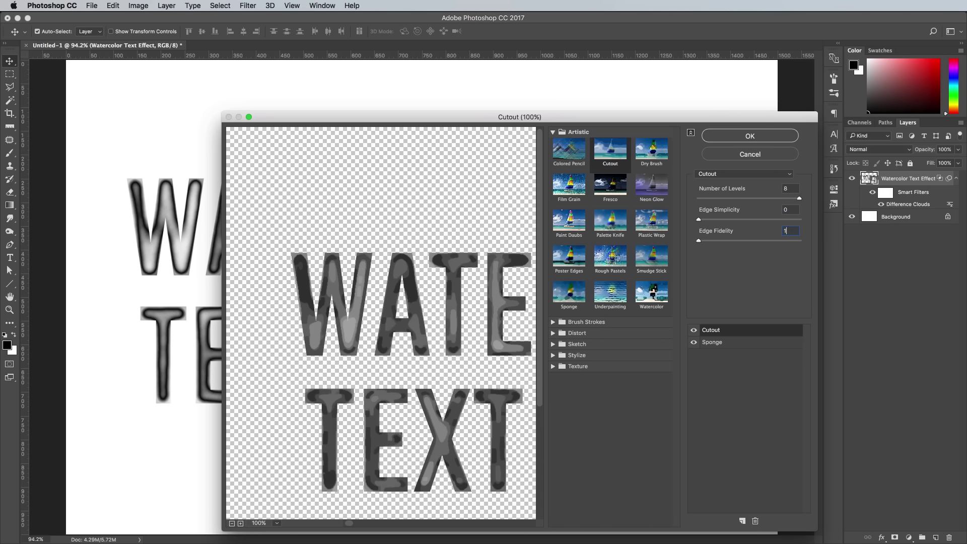
{"action": "left_click", "coordinate": [754, 134]}
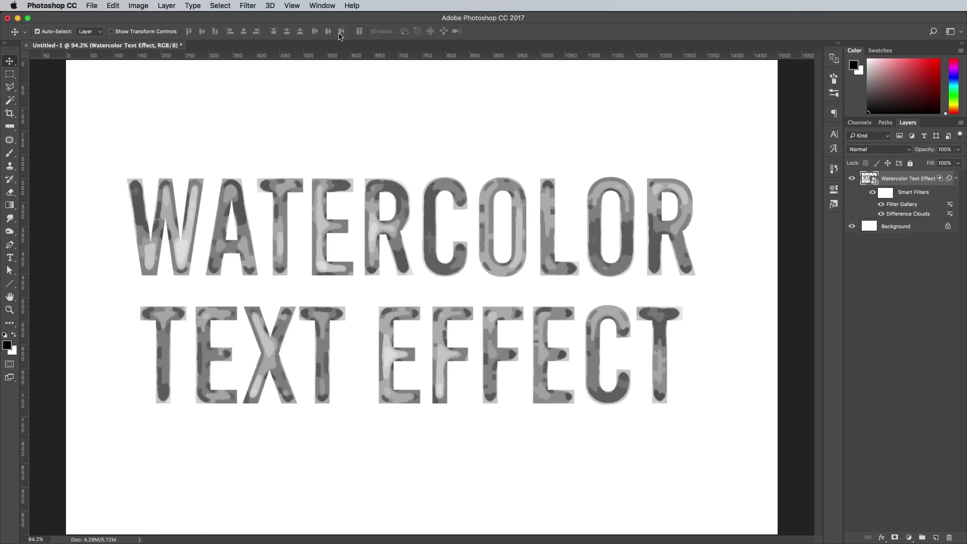
- Apply a second Filter Gallery of Watercolor with brush detail 14 and shadow intensity 5
{"action": "left_click", "coordinate": [249, 5]}
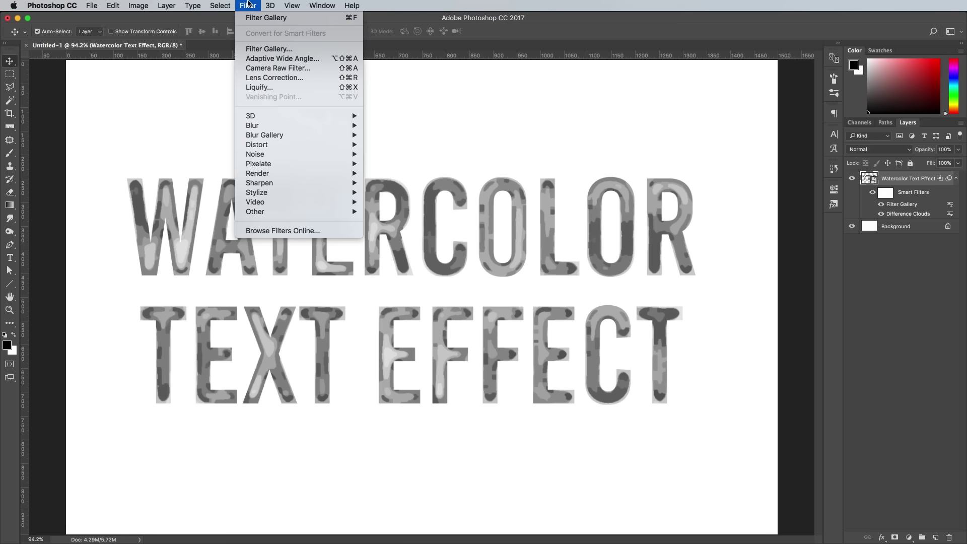
{"action": "left_click", "coordinate": [264, 49]}
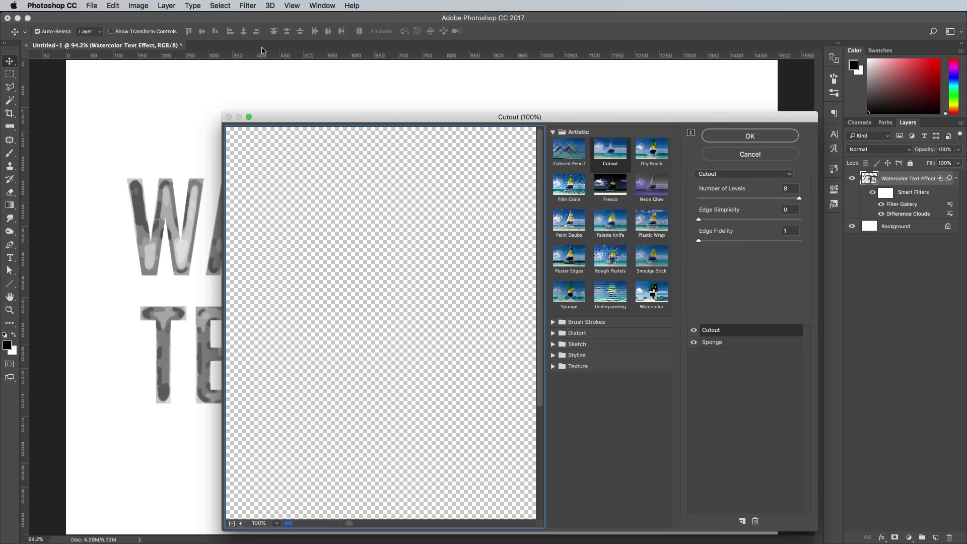
{"action": "left_click", "coordinate": [755, 521]}
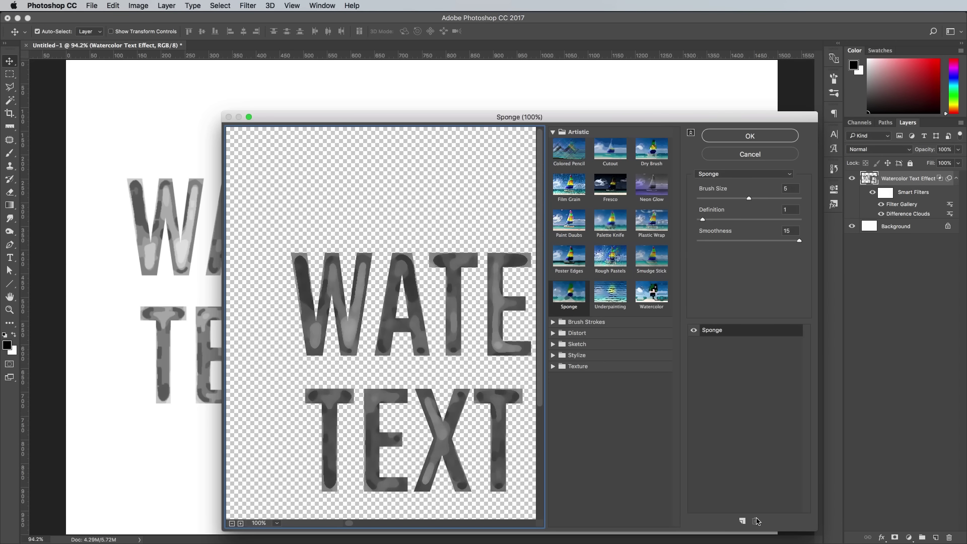
{"action": "left_click", "coordinate": [650, 298]}
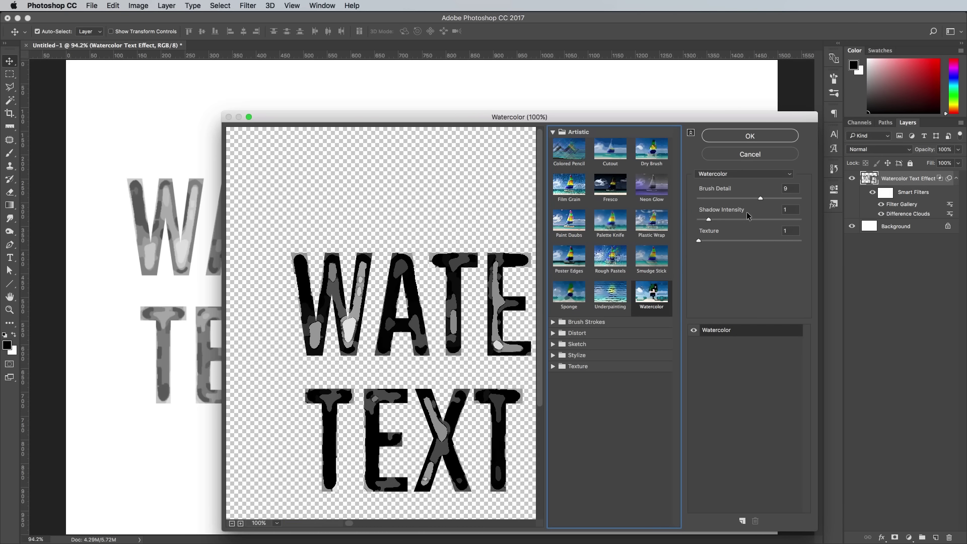
{"action": "left_click_drag", "start_coordinate": [760, 198], "coordinate": [799, 198]}
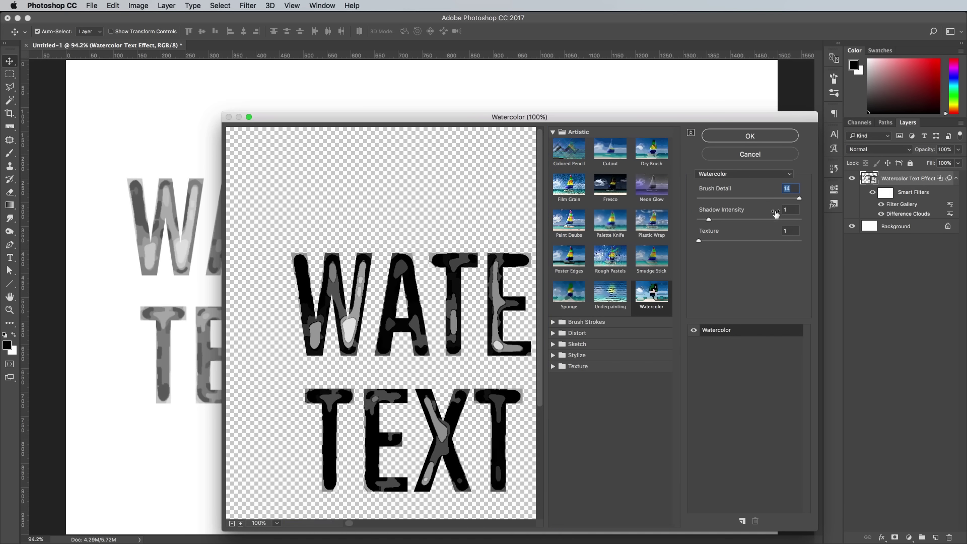
{"action": "left_click", "coordinate": [750, 220]}
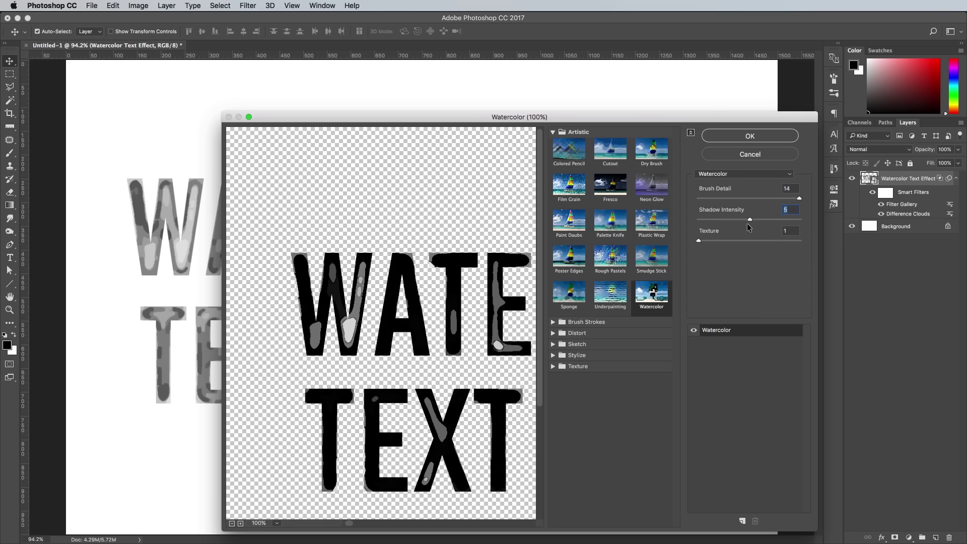
{"action": "left_click", "coordinate": [699, 241]}
{"action": "left_click", "coordinate": [741, 140]}
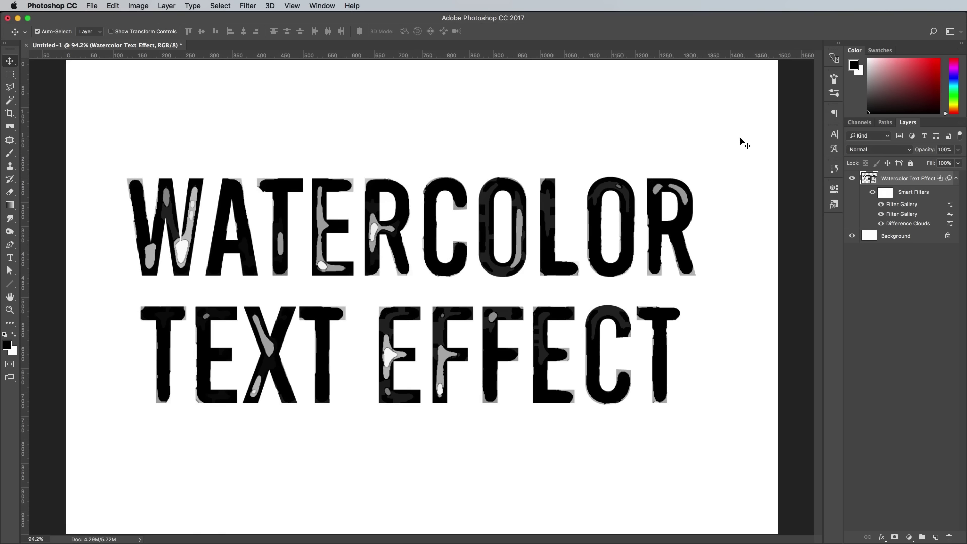
- Lower the Watercolor smart filter's blending opacity to 20%
{"action": "double_click", "coordinate": [950, 207]}
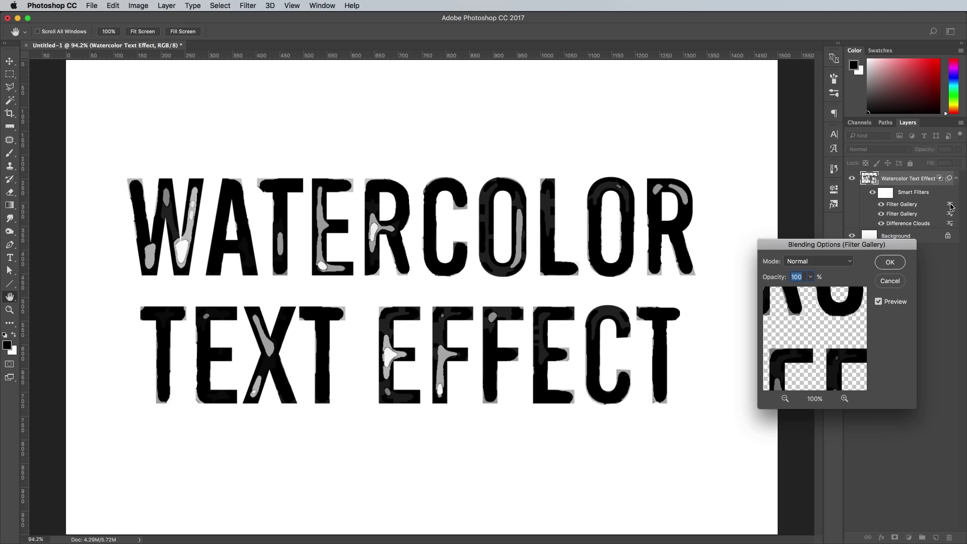
{"action": "left_click_drag", "start_coordinate": [854, 246], "coordinate": [666, 204]}
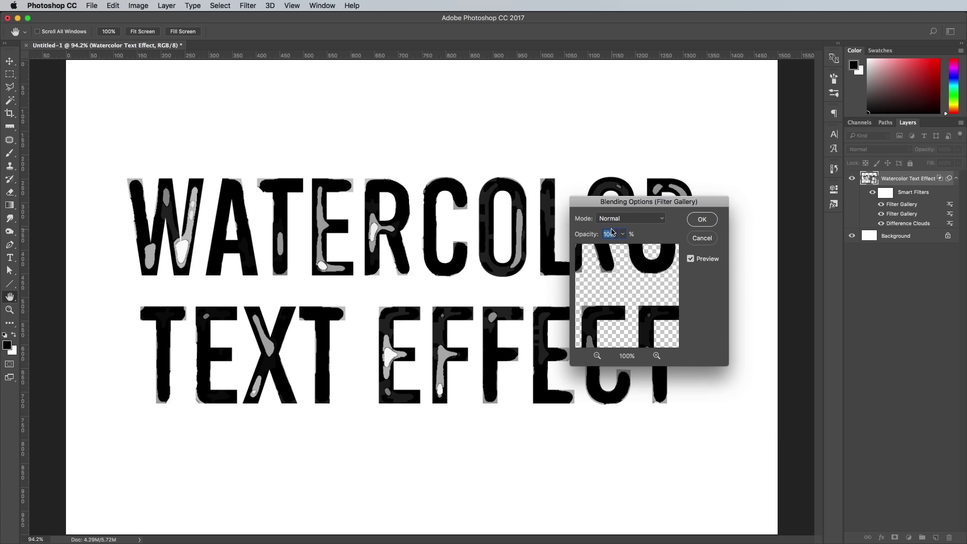
{"action": "type", "text": "70"}
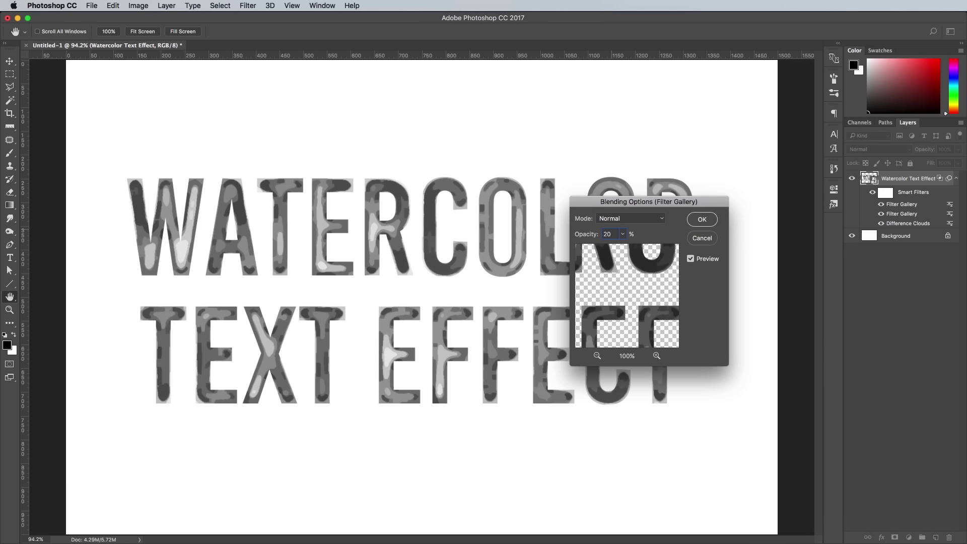
{"action": "key", "text": "Return"}
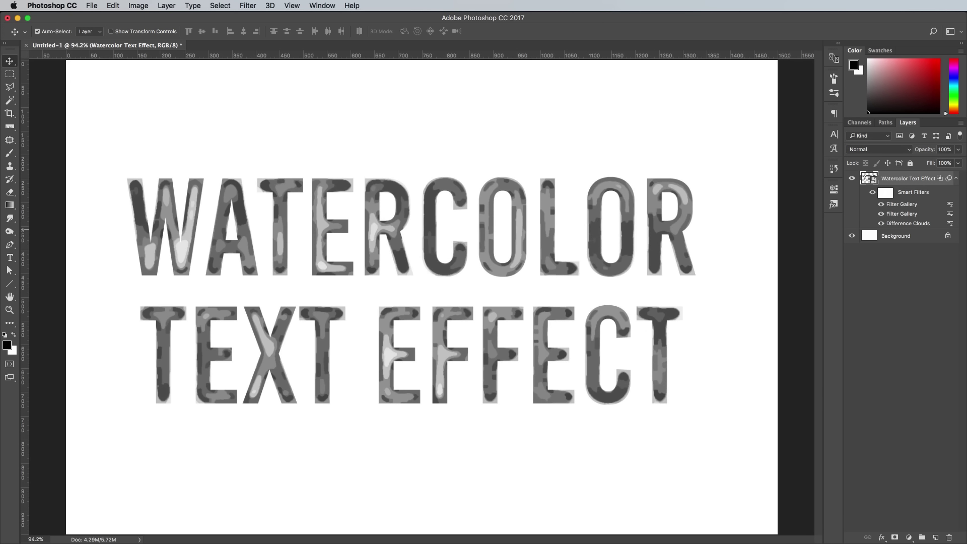
- In a third Filter Gallery, add Grain with intensity 44 and contrast 33
{"action": "left_click", "coordinate": [249, 6]}
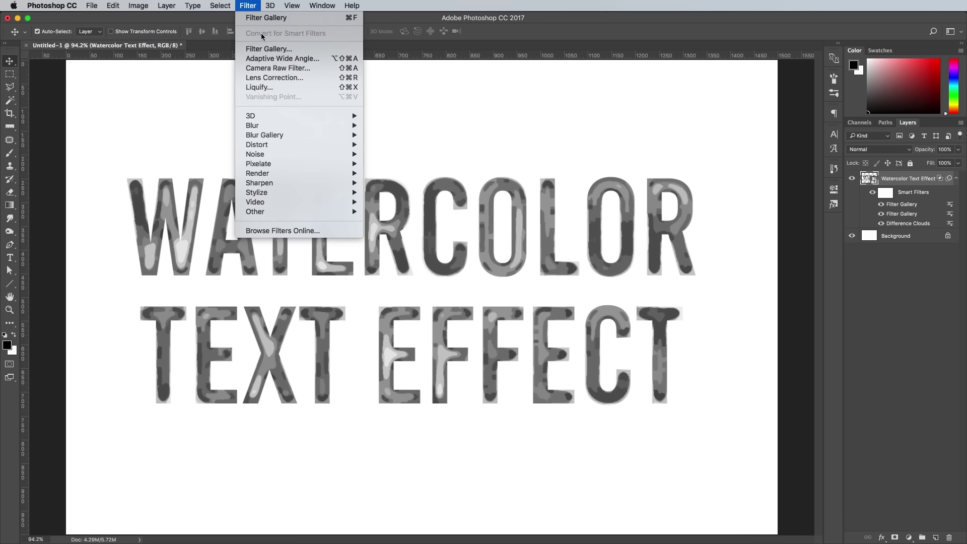
{"action": "left_click", "coordinate": [267, 49]}
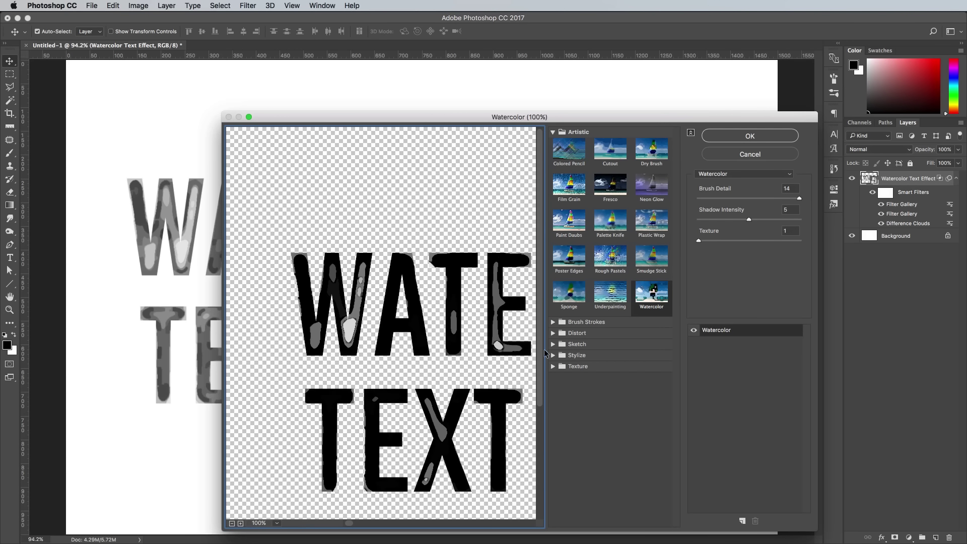
{"action": "left_click", "coordinate": [553, 366]}
{"action": "left_click", "coordinate": [613, 386]}
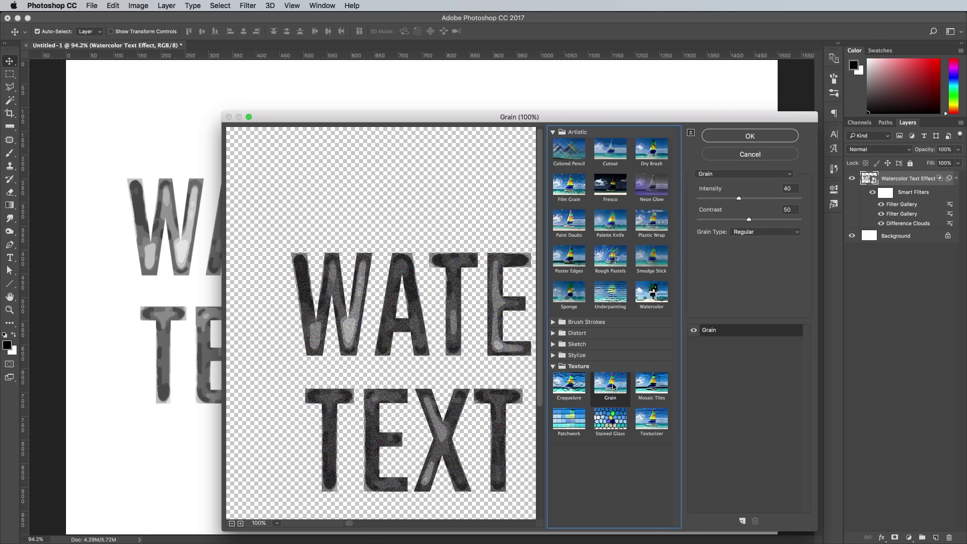
{"action": "double_click", "coordinate": [789, 188]}
{"action": "type", "text": "44"}
{"action": "key", "text": "Tab"}
{"action": "type", "text": "33"}
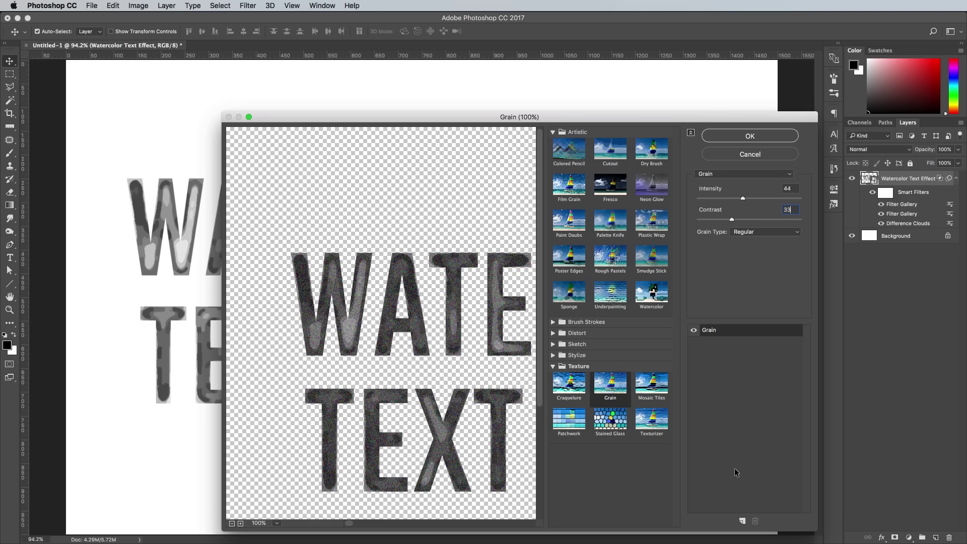
- Stack a Stamp effect with light/dark balance 8 over Grain and apply
{"action": "left_click", "coordinate": [742, 521]}
{"action": "left_click", "coordinate": [554, 344]}
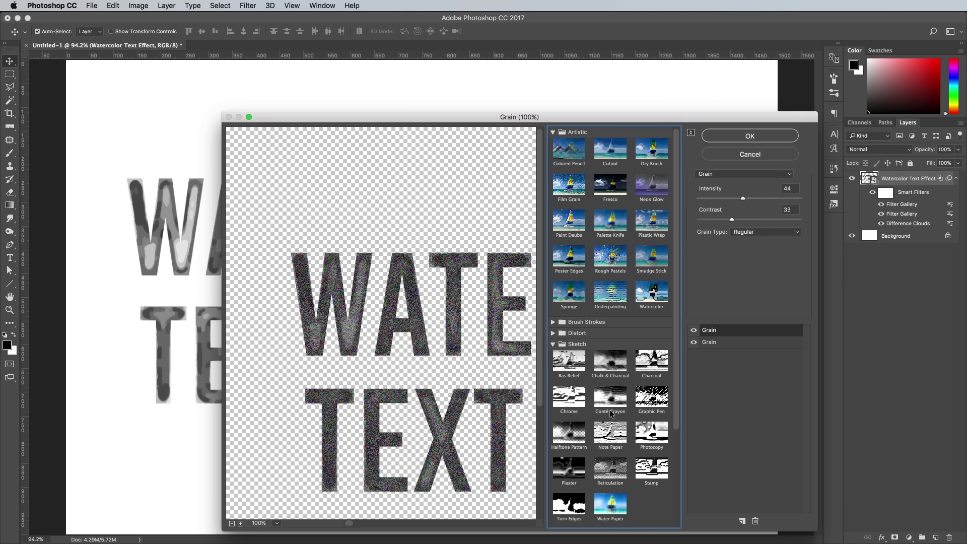
{"action": "left_click", "coordinate": [651, 468]}
{"action": "double_click", "coordinate": [786, 188]}
{"action": "type", "text": "8"}
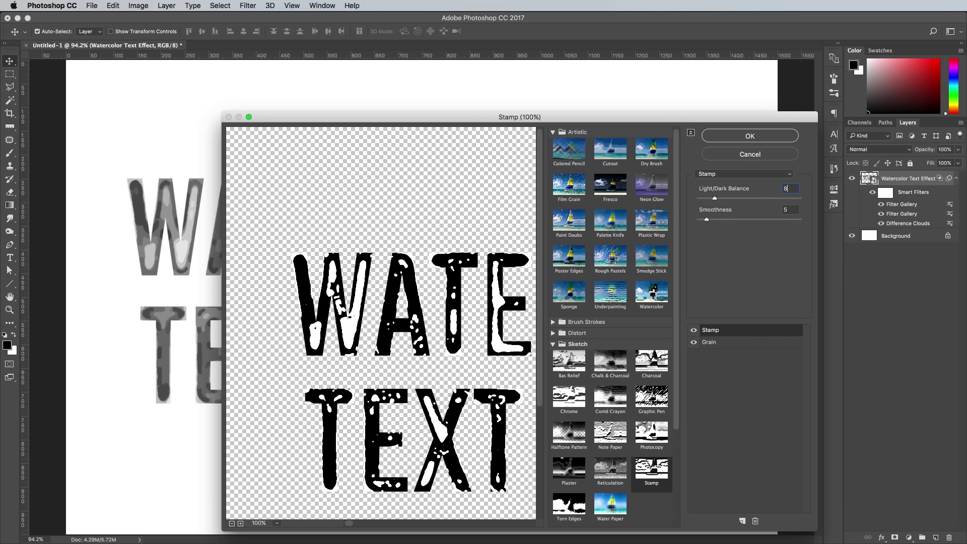
{"action": "type", "text": "1"}
{"action": "left_click", "coordinate": [751, 136]}
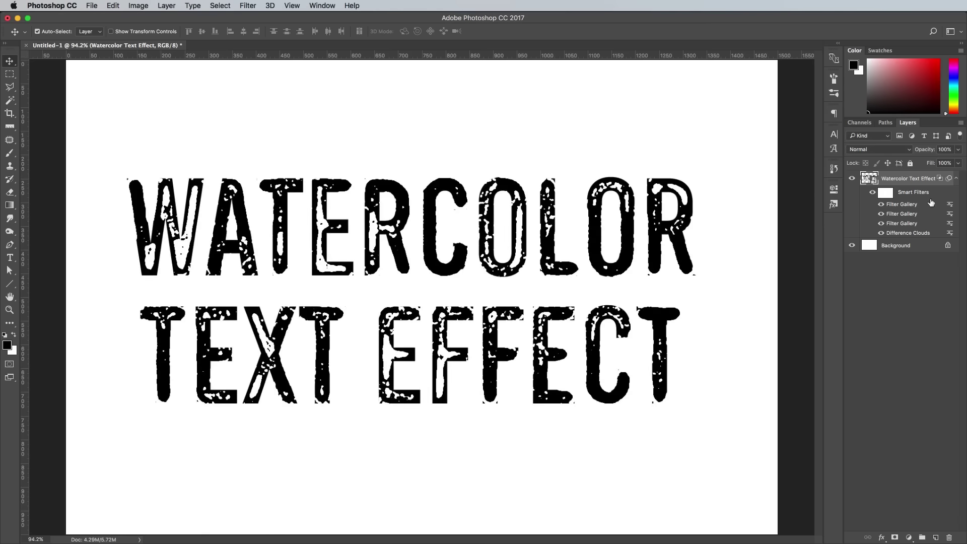
- Blend the Stamp smart filter in Overlay mode at 50% opacity
{"action": "double_click", "coordinate": [948, 203]}
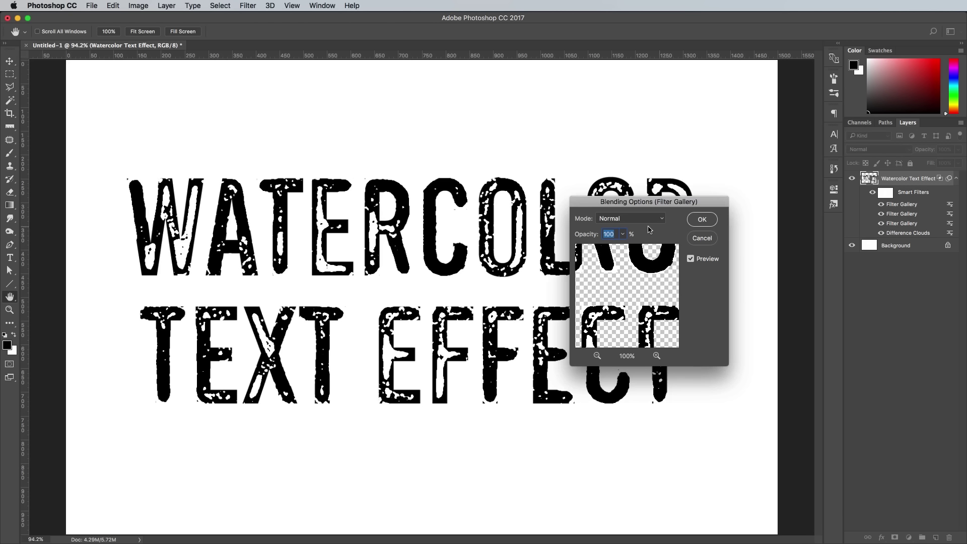
{"action": "left_click", "coordinate": [624, 219]}
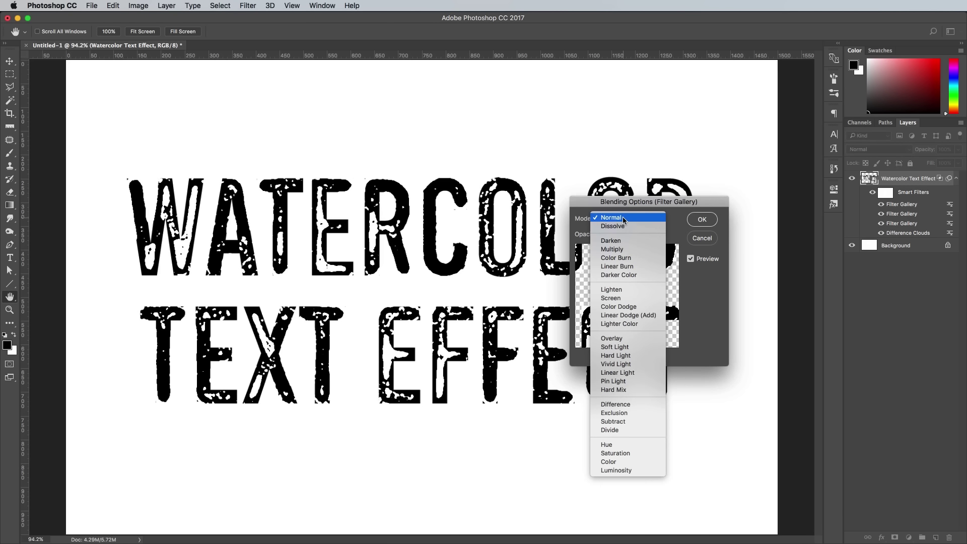
{"action": "left_click", "coordinate": [617, 338]}
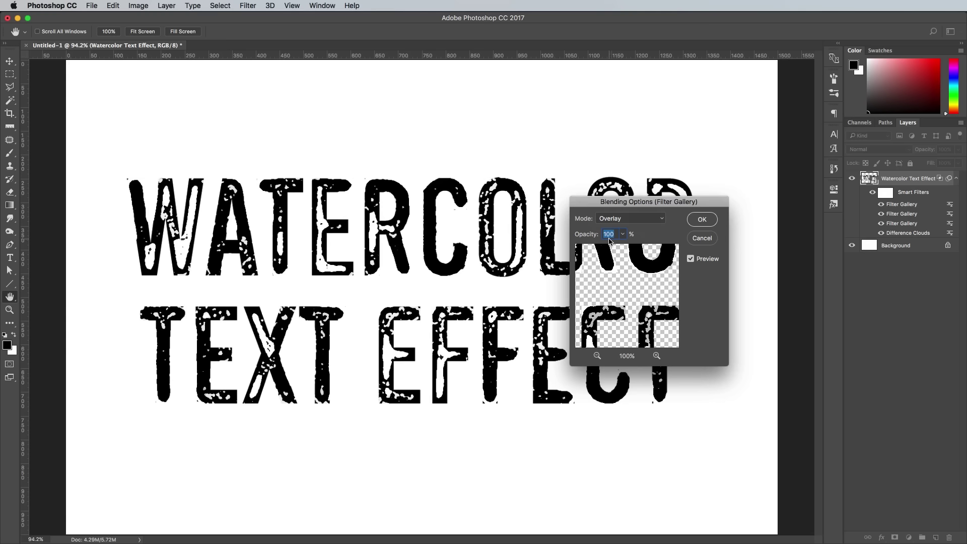
{"action": "type", "text": "50"}
{"action": "key", "text": "Return"}
{"action": "key", "text": "v"}
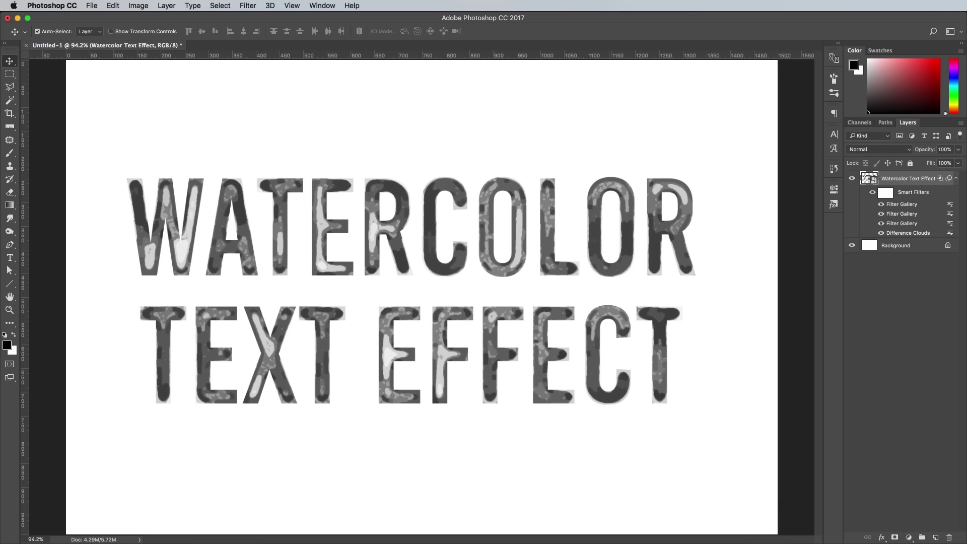
- Apply Add Noise at 5%, Gaussian, monochromatic to the text
{"action": "left_click", "coordinate": [247, 6]}
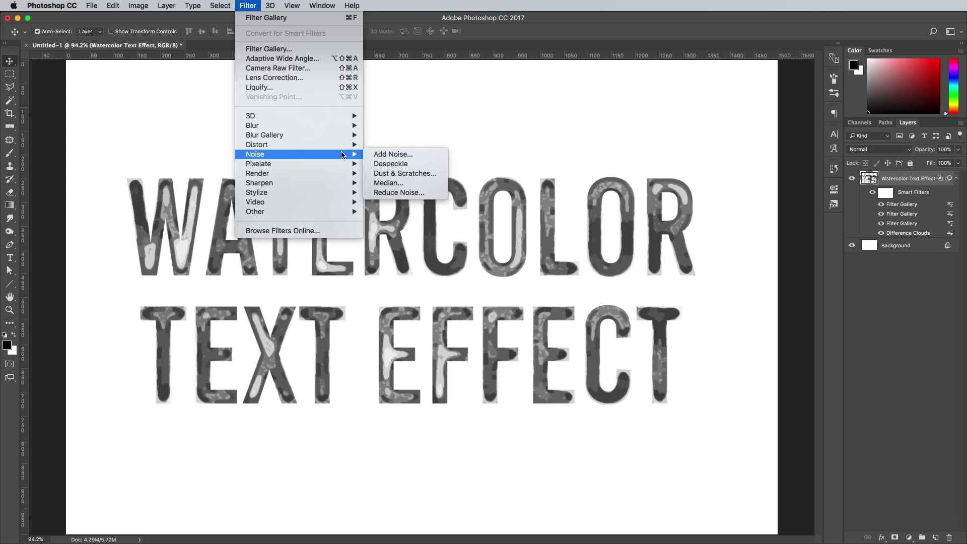
{"action": "left_click", "coordinate": [369, 153]}
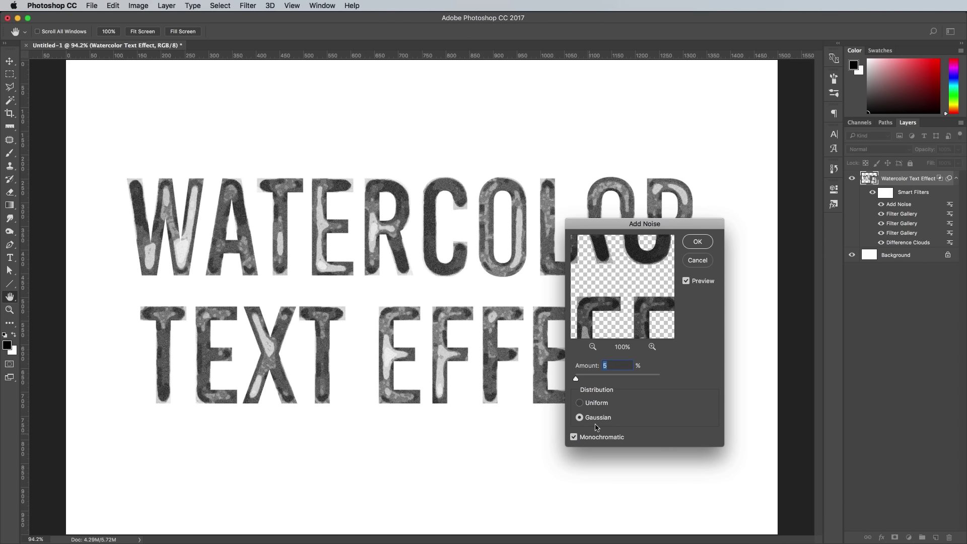
{"action": "left_click", "coordinate": [697, 242]}
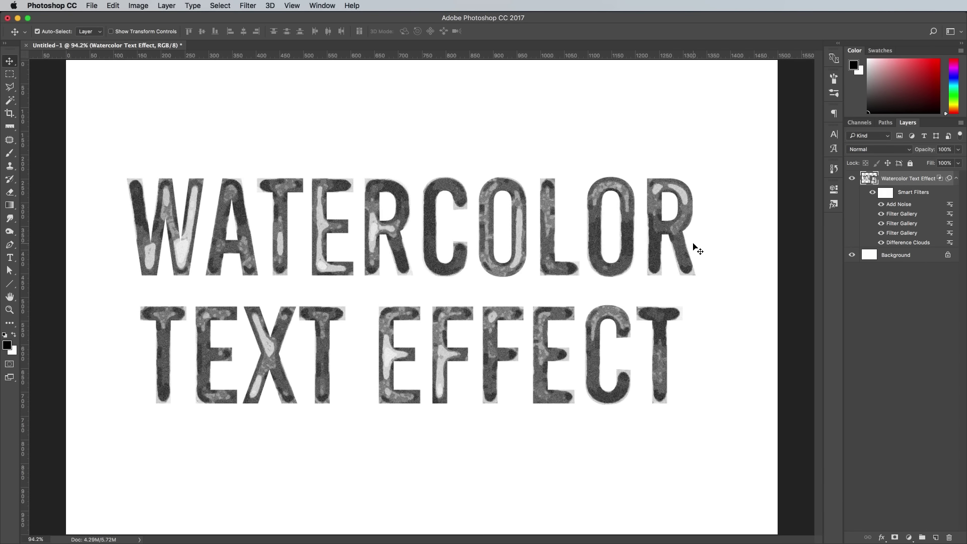
- Add a Ripple distortion at 20% amount with Large size
{"action": "left_click", "coordinate": [247, 6]}
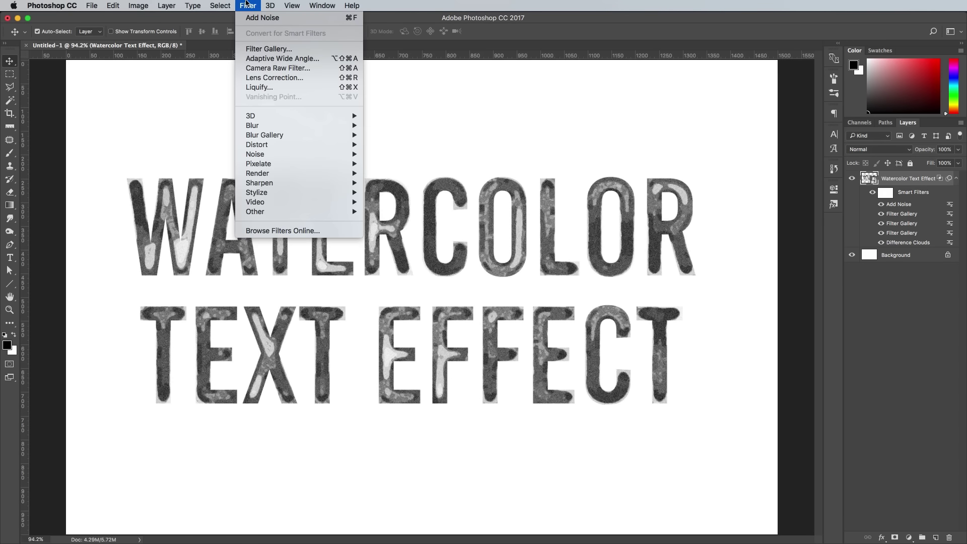
{"action": "mouse_move", "coordinate": [282, 138]}
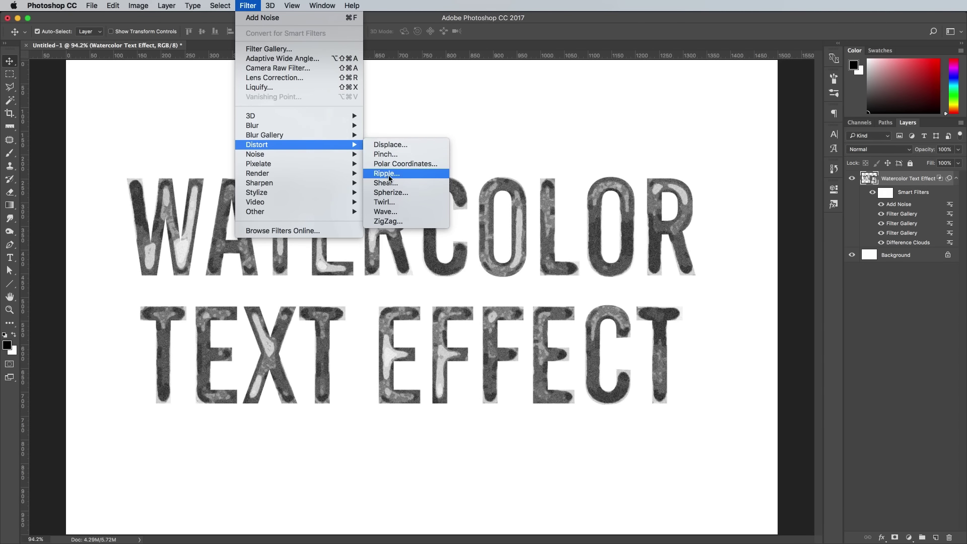
{"action": "left_click", "coordinate": [388, 179]}
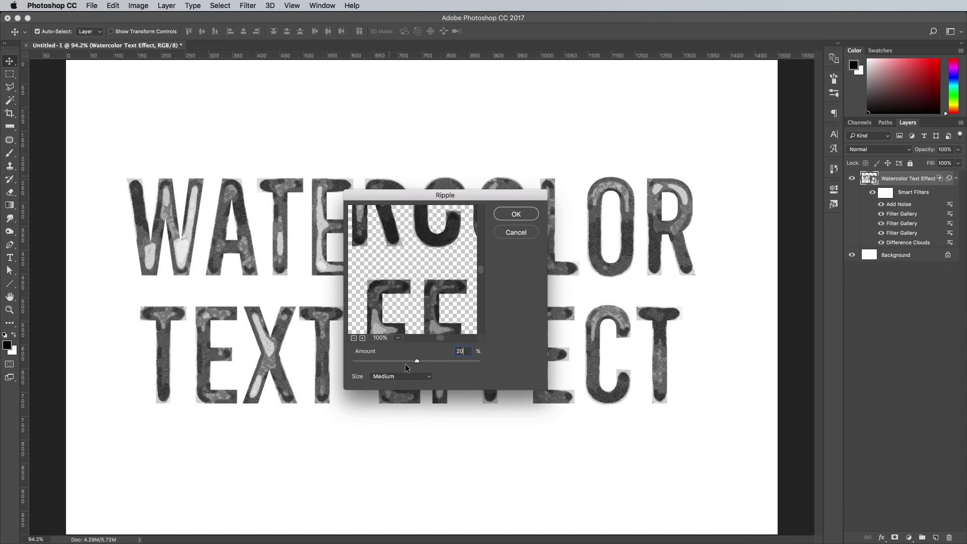
{"action": "left_click", "coordinate": [406, 372]}
{"action": "left_click", "coordinate": [404, 382]}
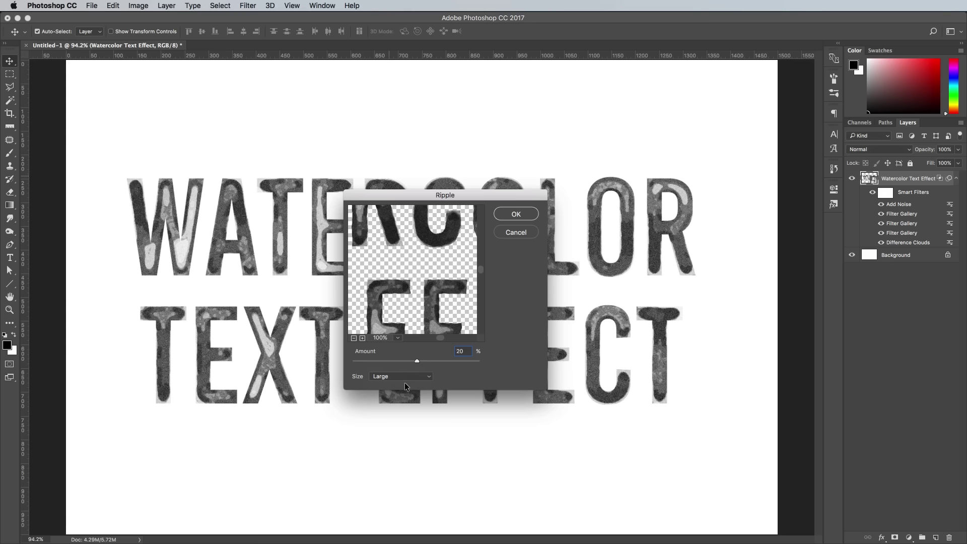
{"action": "left_click", "coordinate": [515, 214]}
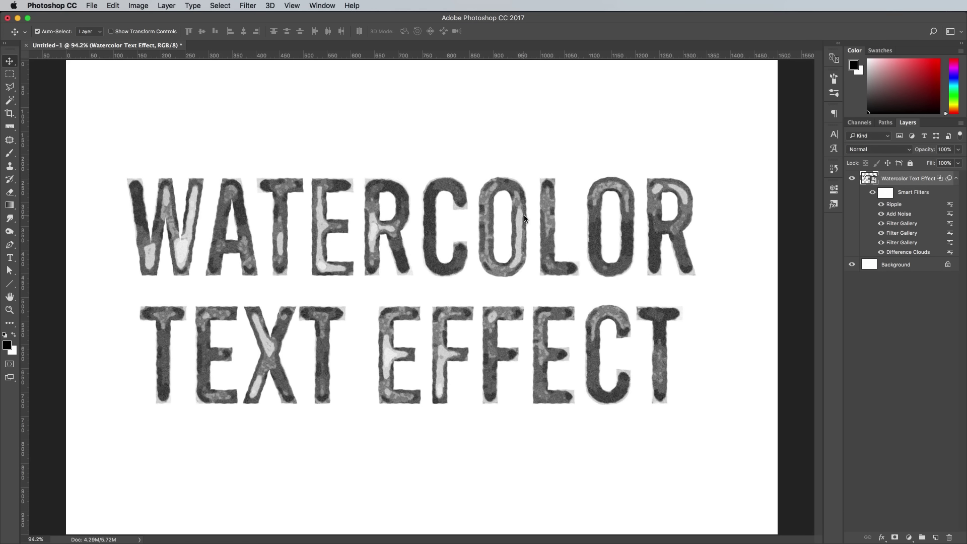
- Give the text a navy blue Color Overlay in Screen mode
{"action": "double_click", "coordinate": [939, 178]}
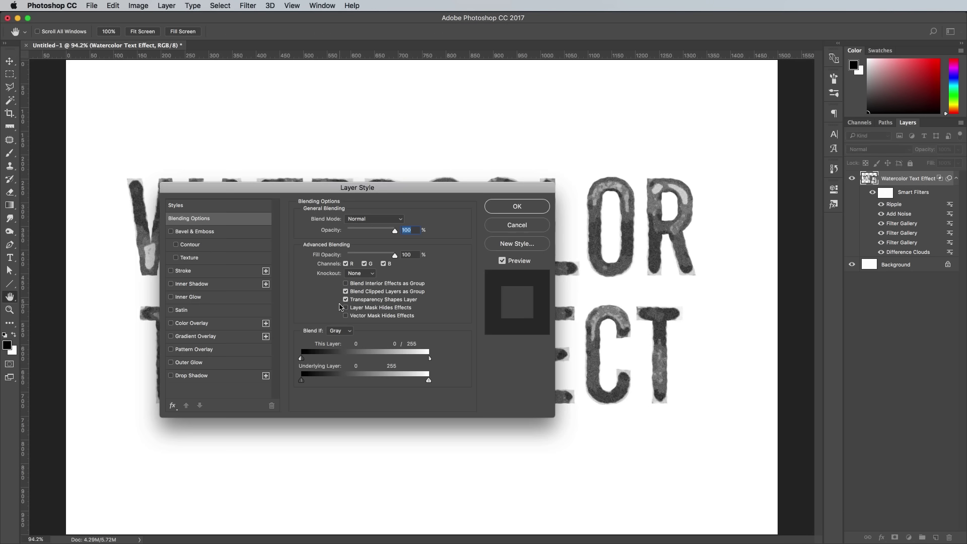
{"action": "left_click", "coordinate": [199, 324]}
{"action": "left_click_drag", "start_coordinate": [402, 200], "coordinate": [613, 282]}
{"action": "left_click", "coordinate": [572, 302]}
{"action": "left_click", "coordinate": [573, 301]}
{"action": "left_click", "coordinate": [612, 302]}
{"action": "left_click", "coordinate": [394, 299]}
{"action": "left_click", "coordinate": [345, 339]}
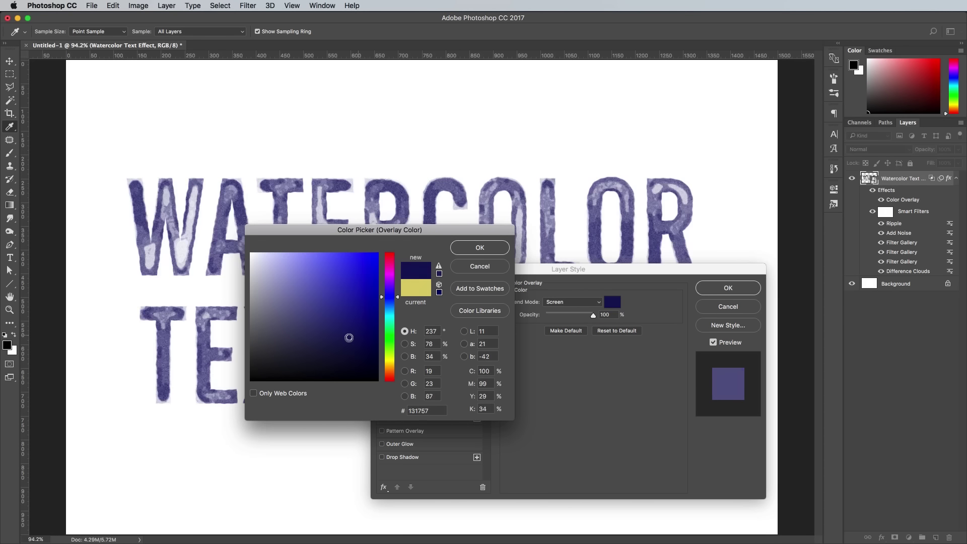
{"action": "left_click", "coordinate": [480, 247]}
{"action": "left_click", "coordinate": [727, 287]}
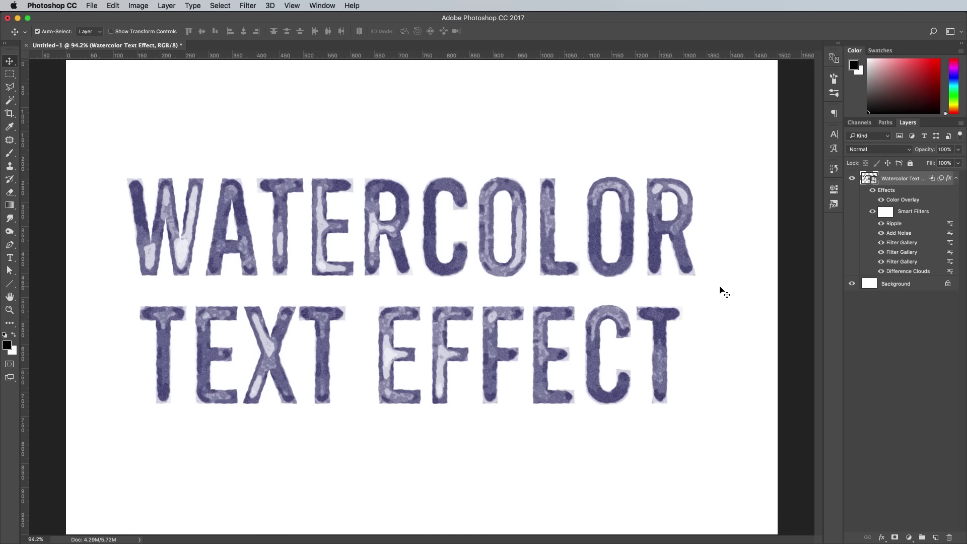
- Open the ivory paper texture image, copy all of it, and close it
{"action": "key", "text": "F11"}
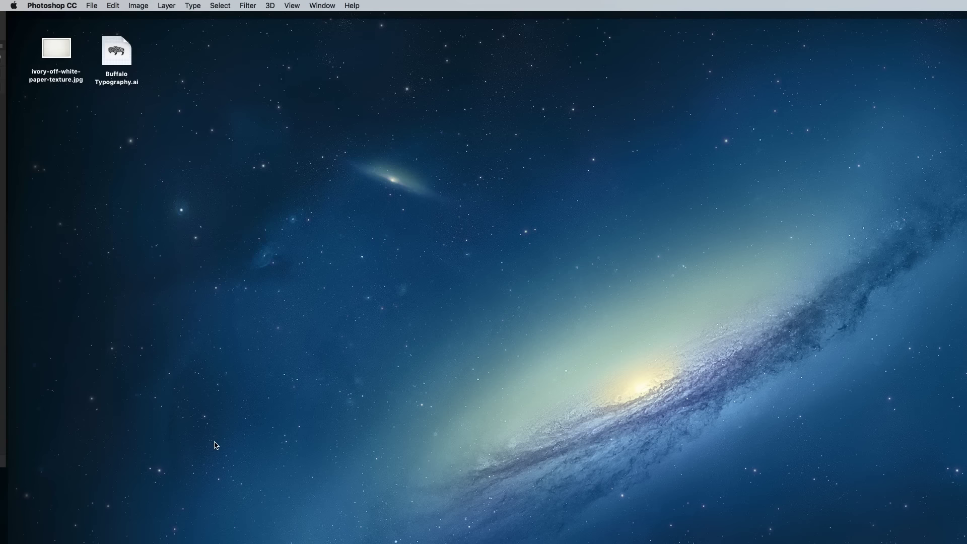
{"action": "double_click", "coordinate": [61, 49]}
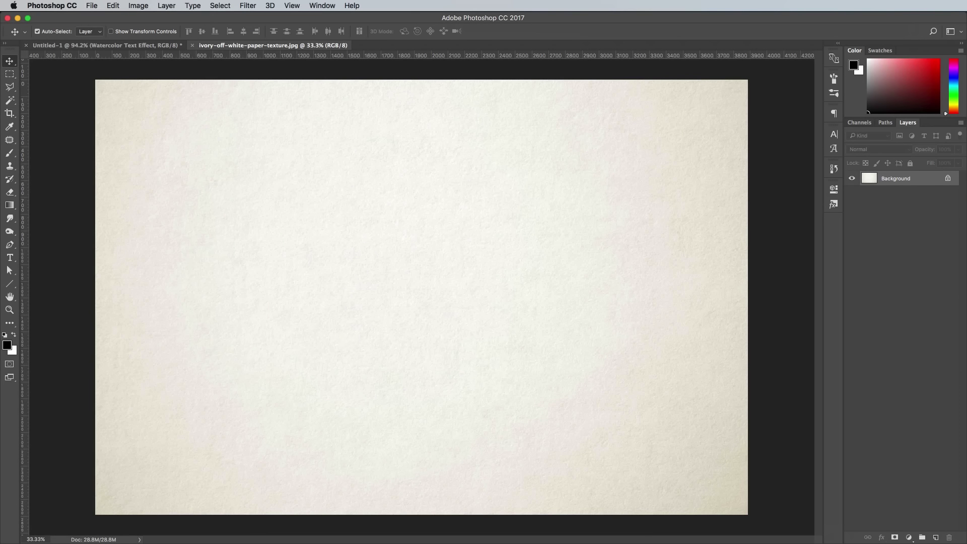
{"action": "key", "text": "super+a"}
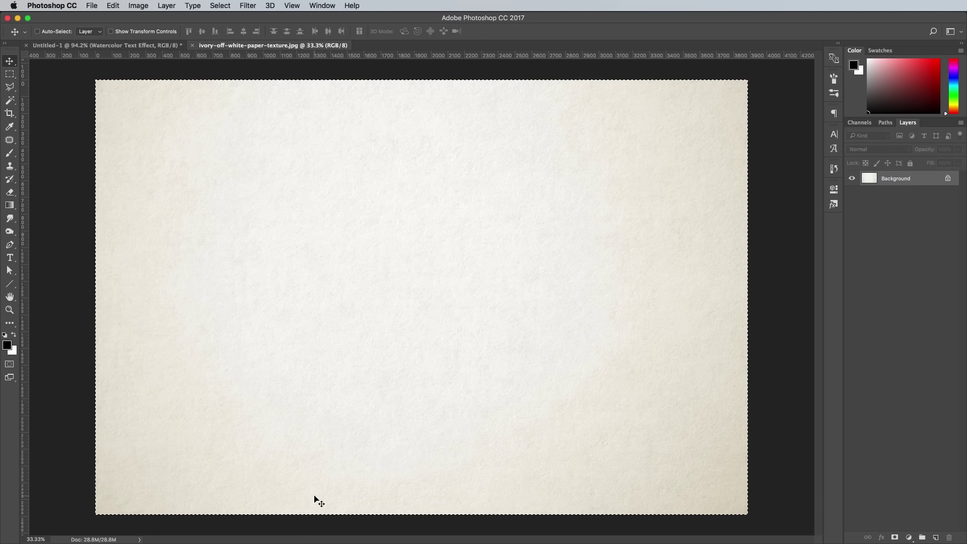
{"action": "key", "text": "super+w"}
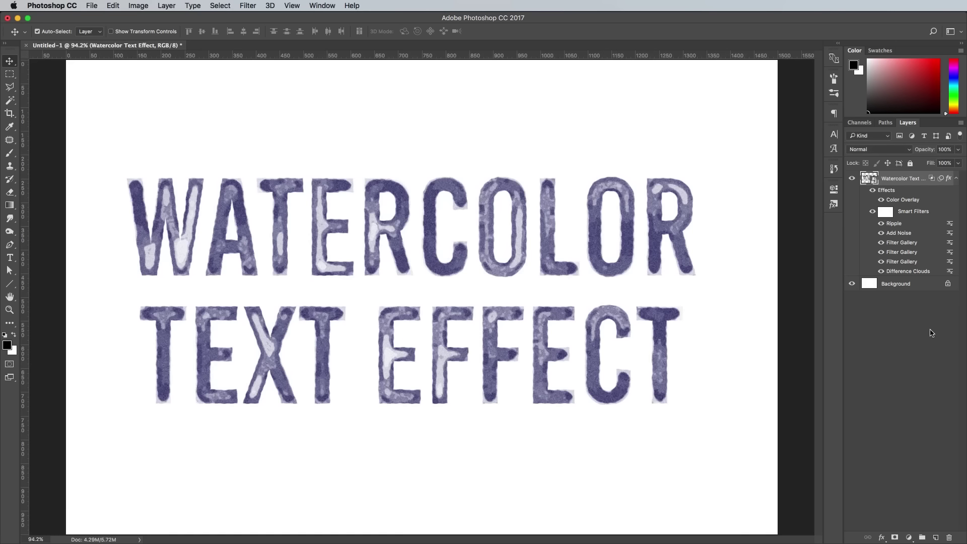
- Paste the paper above Background, transform it to fill the canvas, and fit on screen
{"action": "left_click", "coordinate": [924, 288]}
{"action": "key", "text": "super+v"}
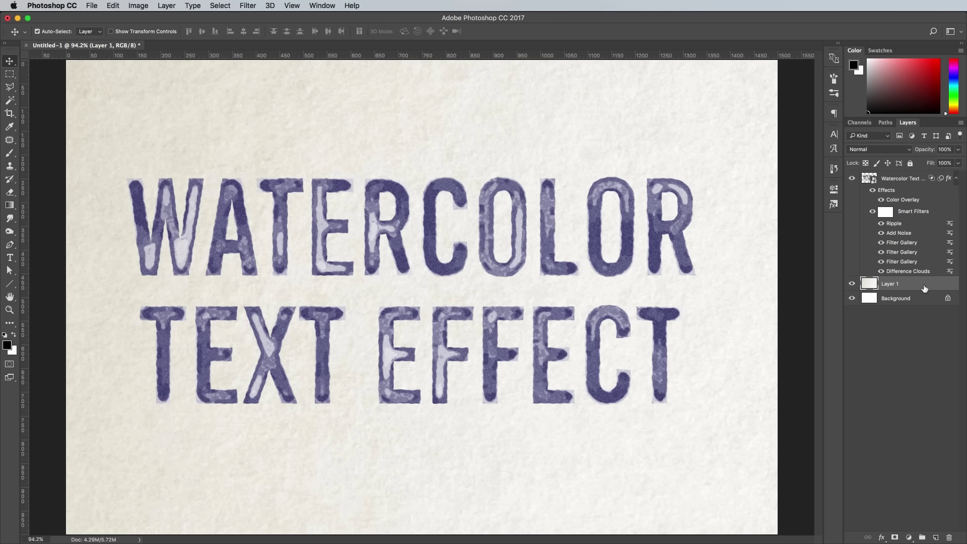
{"action": "key", "text": "super+t"}
{"action": "key", "text": "super+minus"}
{"action": "key", "text": "super+minus"}
{"action": "key", "text": "super+minus"}
{"action": "mouse_move", "coordinate": [304, 225]}
{"action": "left_mouse_down"}
{"action": "mouse_move", "coordinate": [522, 310]}
{"action": "mouse_move", "coordinate": [510, 350]}
{"action": "mouse_move", "coordinate": [348, 212]}
{"action": "mouse_move", "coordinate": [312, 225]}
{"action": "mouse_move", "coordinate": [296, 214]}
{"action": "left_mouse_up"}
{"action": "key", "text": "Return"}
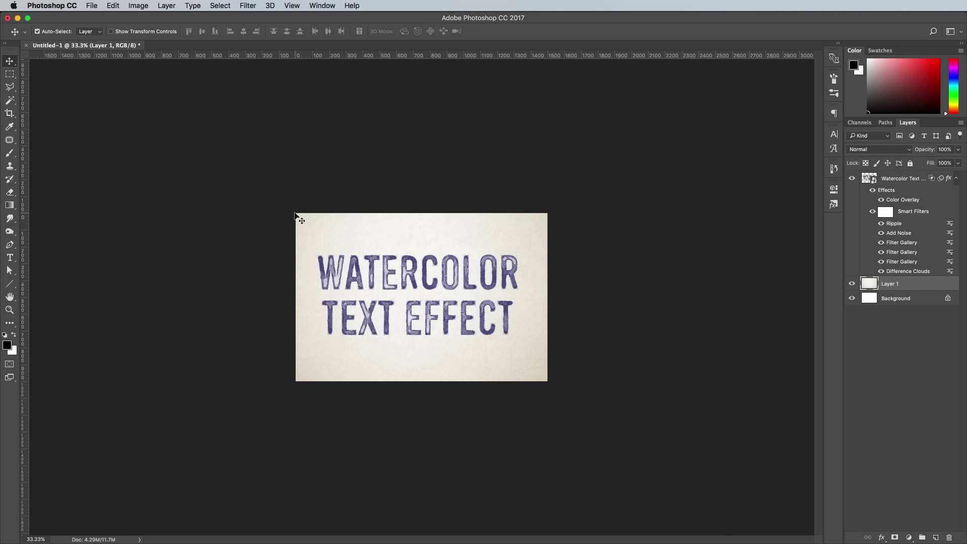
{"action": "key", "text": "super+0"}
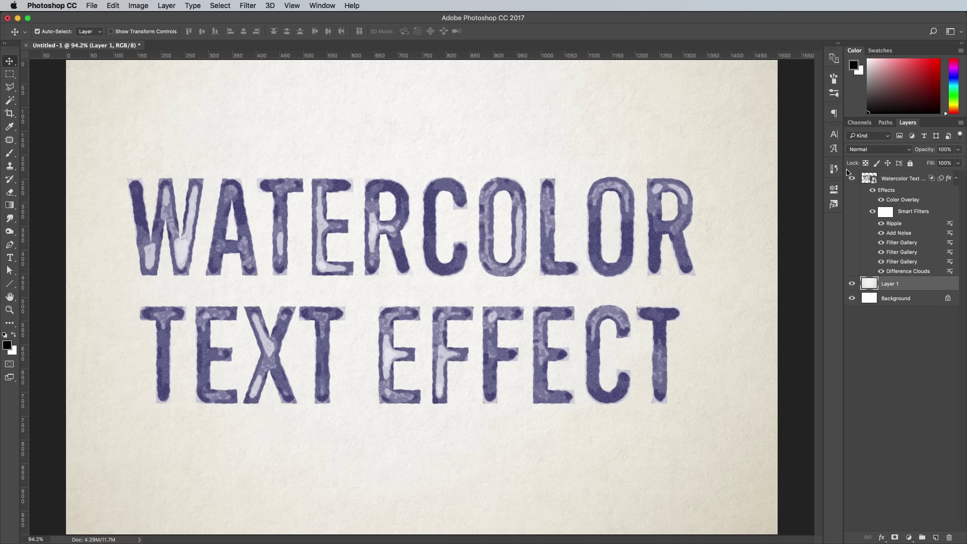
- Open the smart object contents, save the EAT MORE CAKE lettering, and close it
{"action": "double_click", "coordinate": [866, 178]}
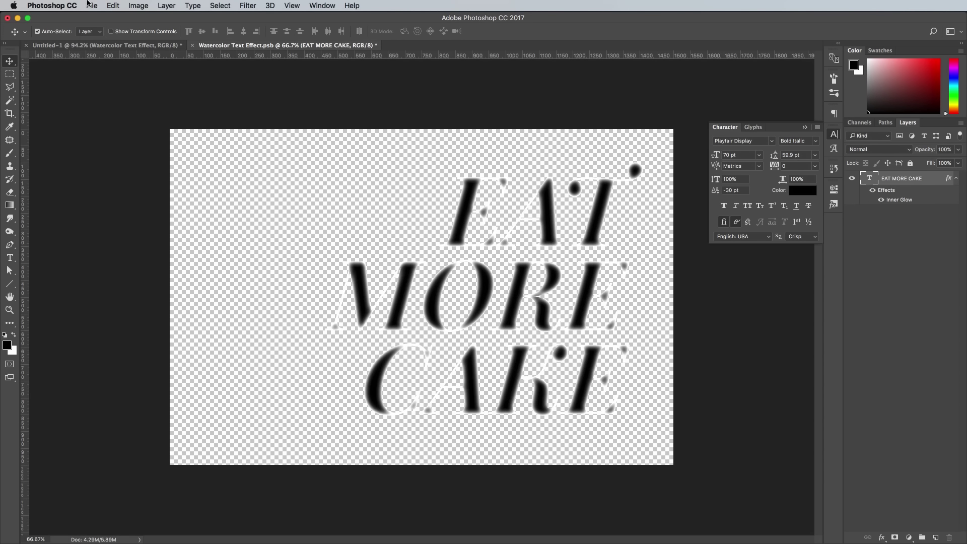
{"action": "left_click", "coordinate": [91, 6]}
{"action": "left_click", "coordinate": [104, 101]}
{"action": "left_click", "coordinate": [192, 45]}
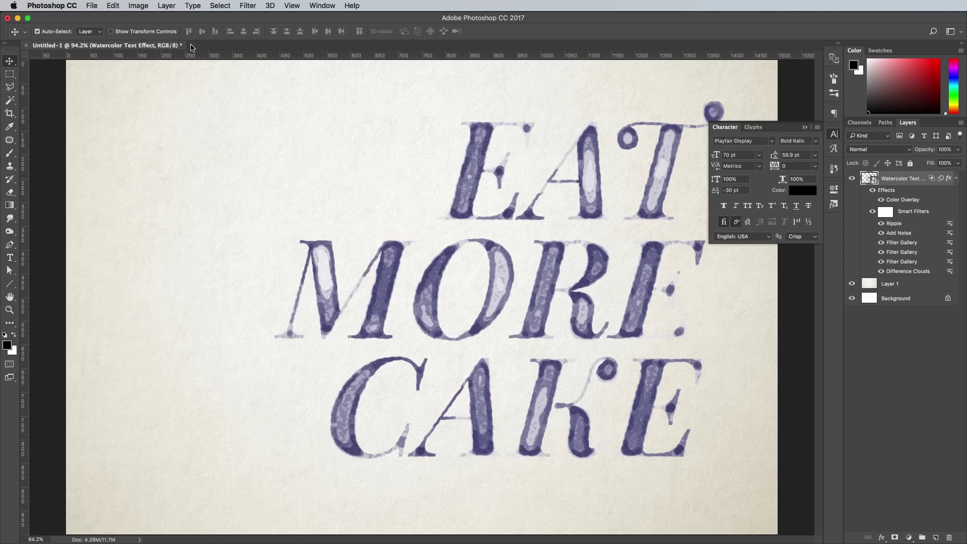
- Change the Color Overlay colour to a soft pink
{"action": "left_click", "coordinate": [835, 136]}
{"action": "double_click", "coordinate": [902, 200]}
{"action": "left_click", "coordinate": [612, 302]}
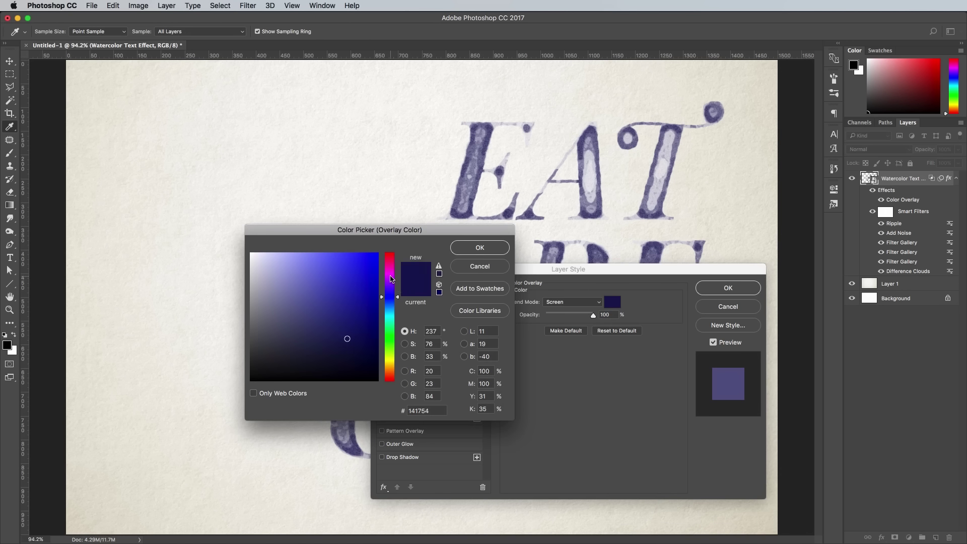
{"action": "left_click", "coordinate": [389, 269]}
{"action": "left_click", "coordinate": [344, 264]}
{"action": "left_click_drag", "start_coordinate": [344, 265], "coordinate": [317, 281]}
{"action": "left_click", "coordinate": [479, 248]}
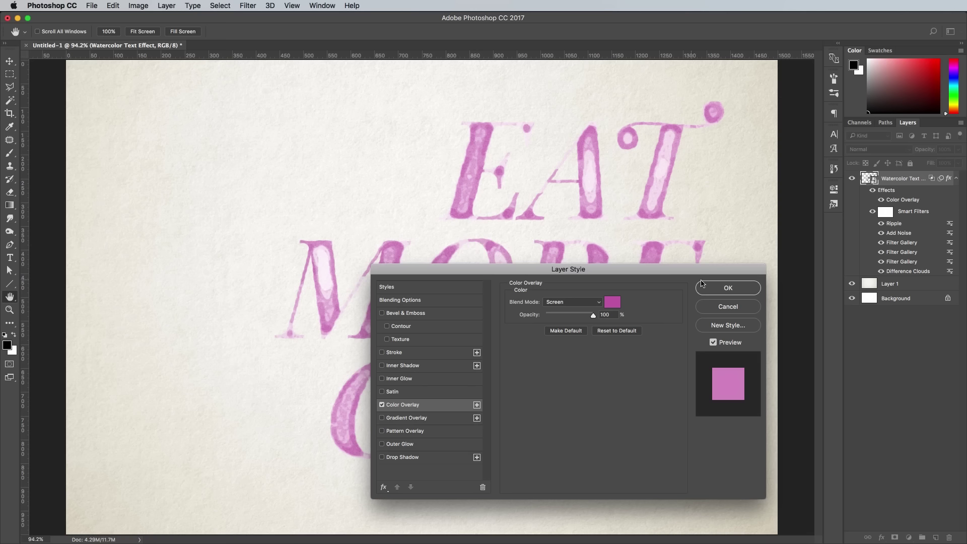
{"action": "left_click", "coordinate": [729, 289]}
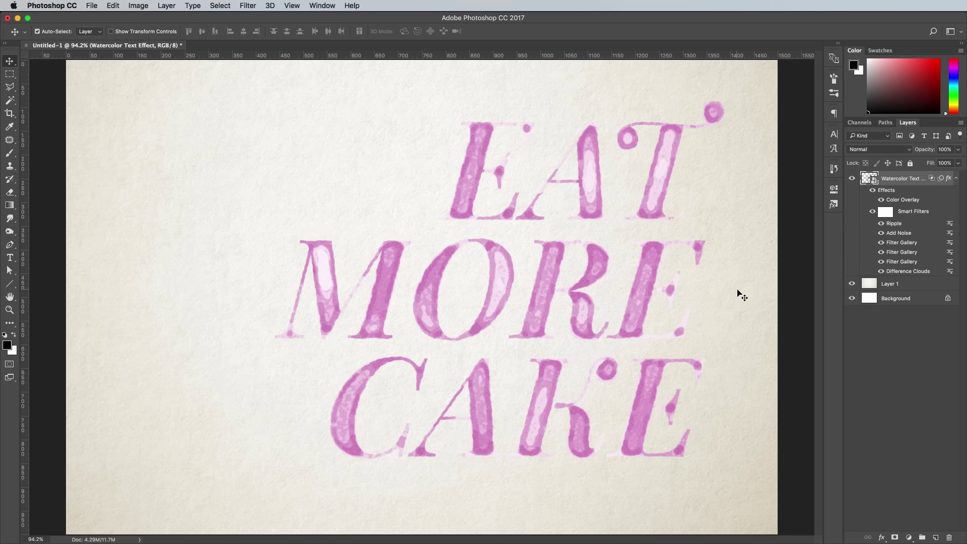
- Re-render the Difference Clouds texture twice, then set its blending opacity to 80%
{"action": "double_click", "coordinate": [907, 272]}
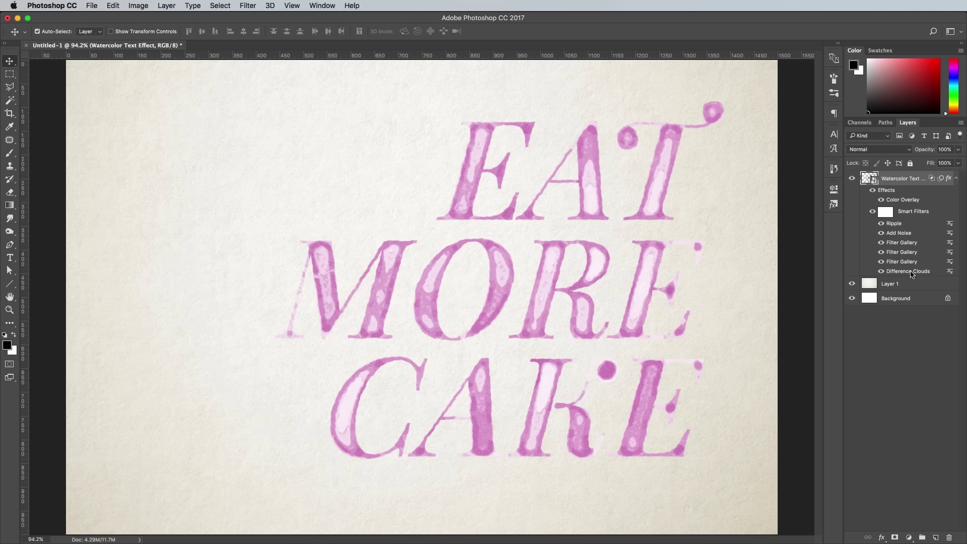
{"action": "double_click", "coordinate": [911, 273]}
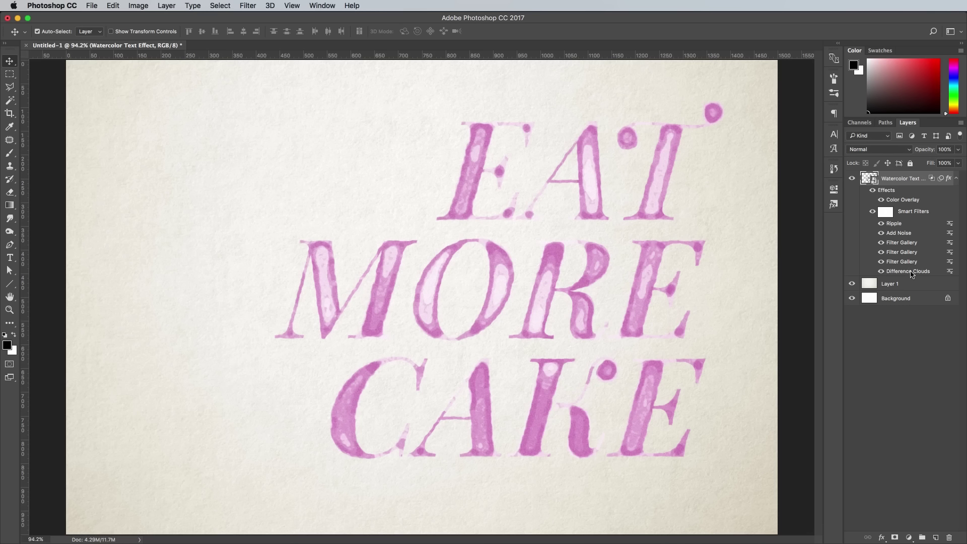
{"action": "double_click", "coordinate": [949, 273]}
{"action": "type", "text": "80"}
{"action": "key", "text": "Return"}
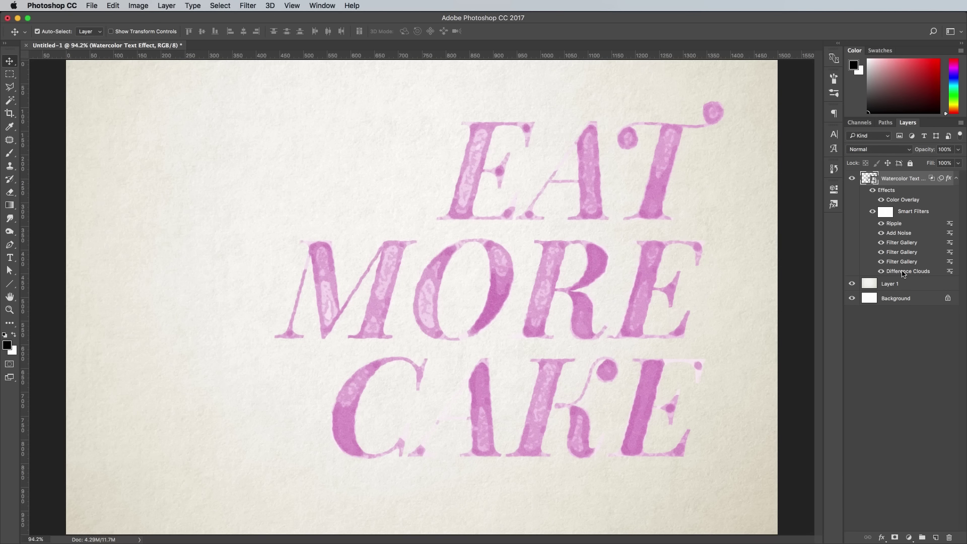
- Review the text's Inner Glow in the smart object, save and close it, then re-render the clouds
{"action": "double_click", "coordinate": [866, 179]}
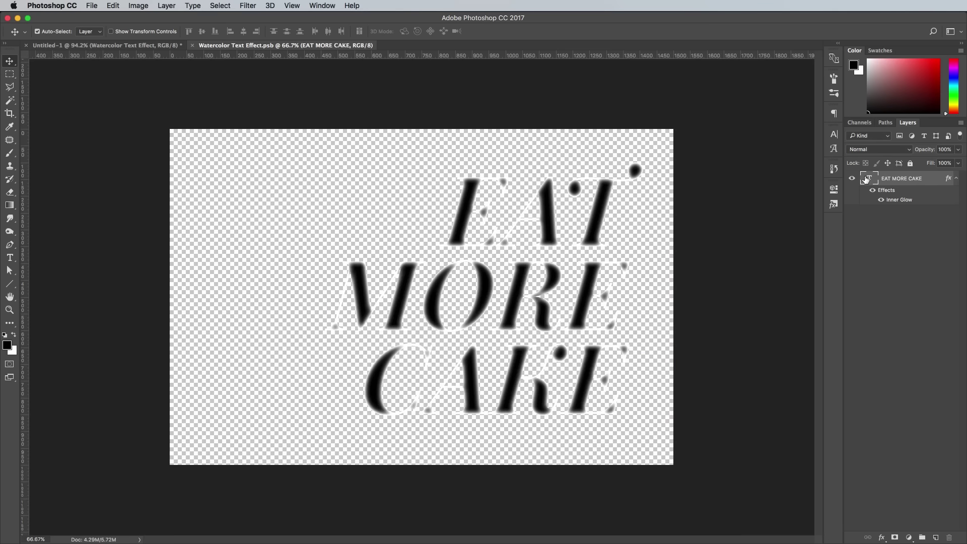
{"action": "double_click", "coordinate": [899, 199]}
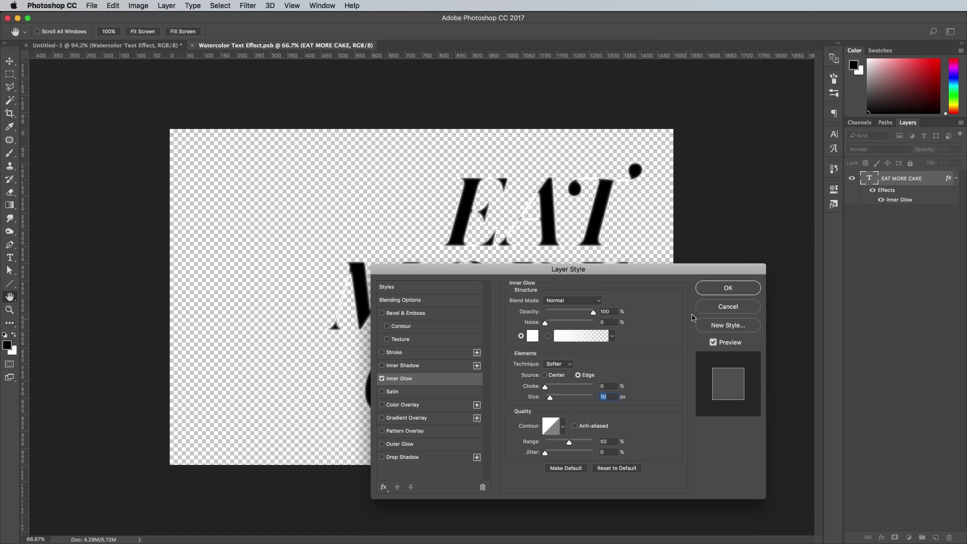
{"action": "left_click", "coordinate": [711, 290]}
{"action": "key", "text": "super+s"}
{"action": "key", "text": "super+w"}
{"action": "double_click", "coordinate": [909, 272]}
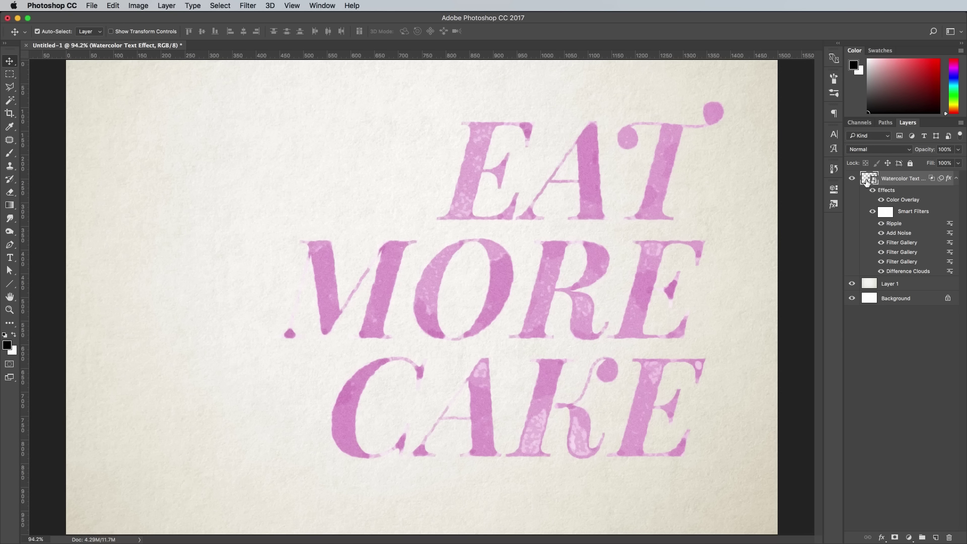
- Paste the buffalo typography into the smart object, scale it with Inner Glow, and save
{"action": "double_click", "coordinate": [867, 179]}
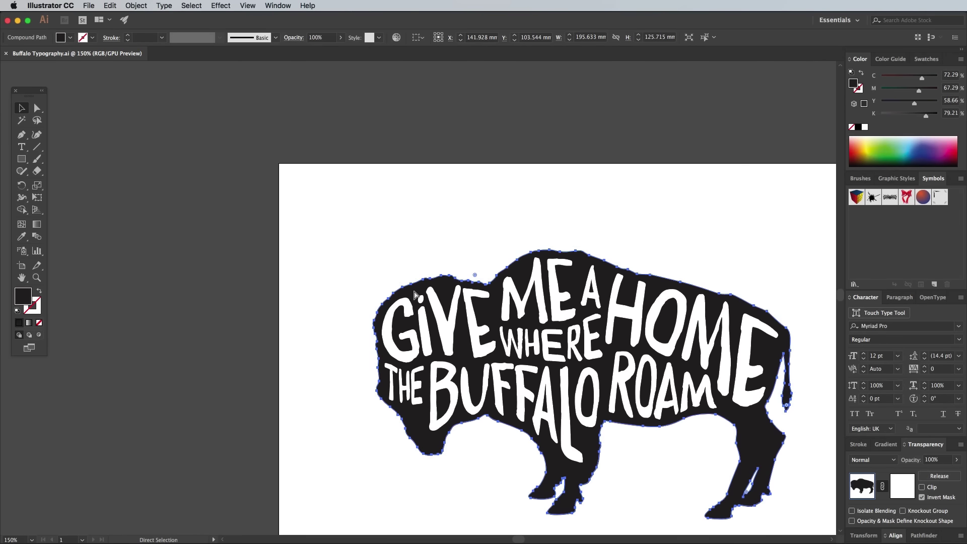
{"action": "key", "text": "super+c"}
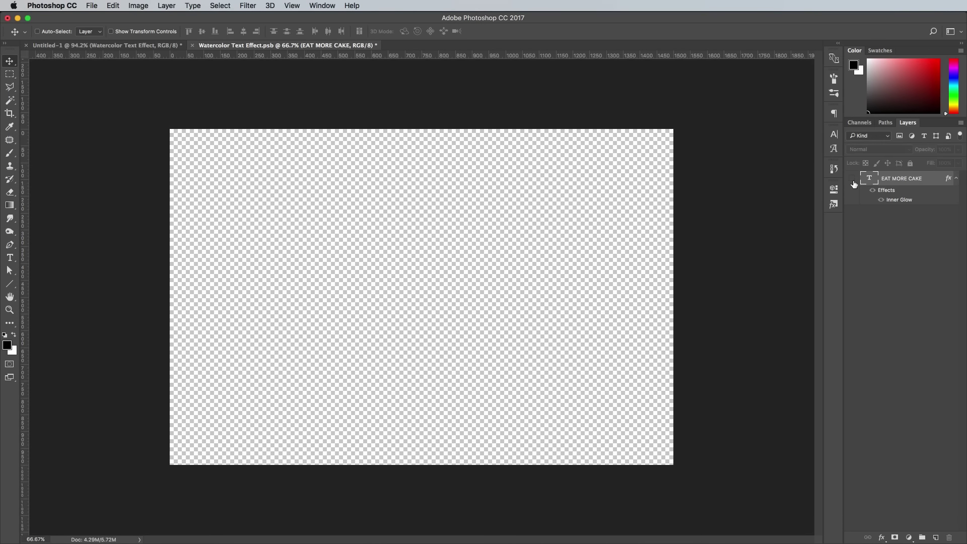
{"action": "key", "text": "super+v"}
{"action": "key", "text": "Return"}
{"action": "left_click_drag", "start_coordinate": [170, 134], "coordinate": [263, 153]}
{"action": "key", "text": "Return"}
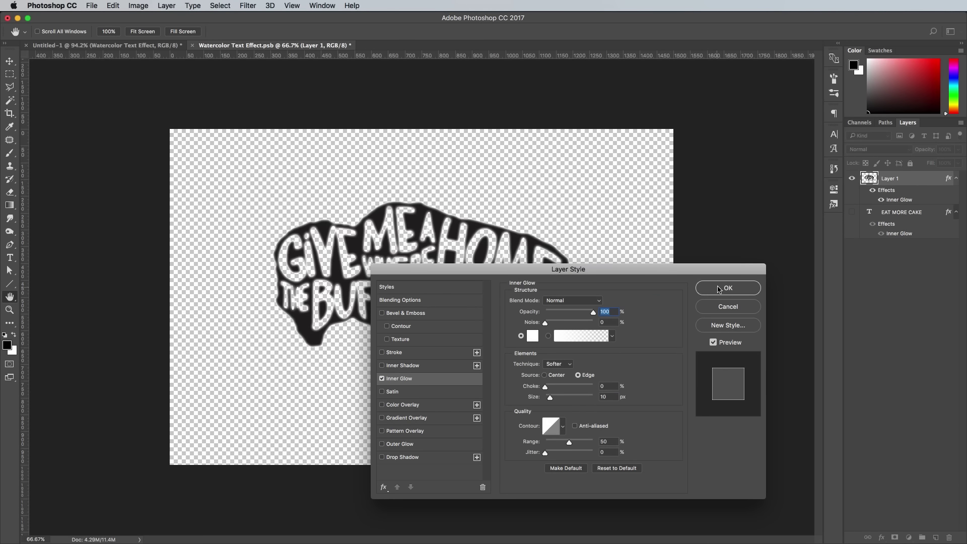
{"action": "left_click", "coordinate": [727, 287]}
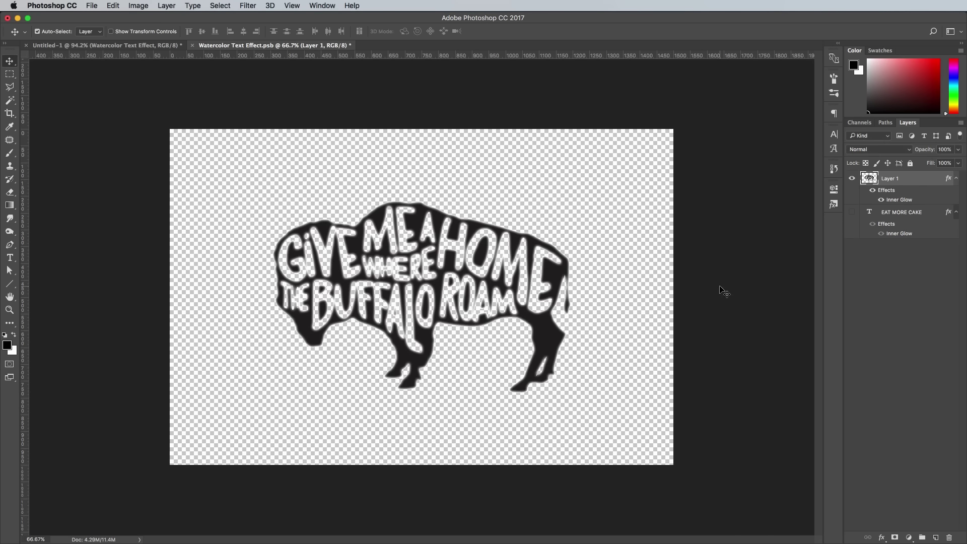
{"action": "key", "text": "super+s"}
{"action": "left_click", "coordinate": [192, 46]}
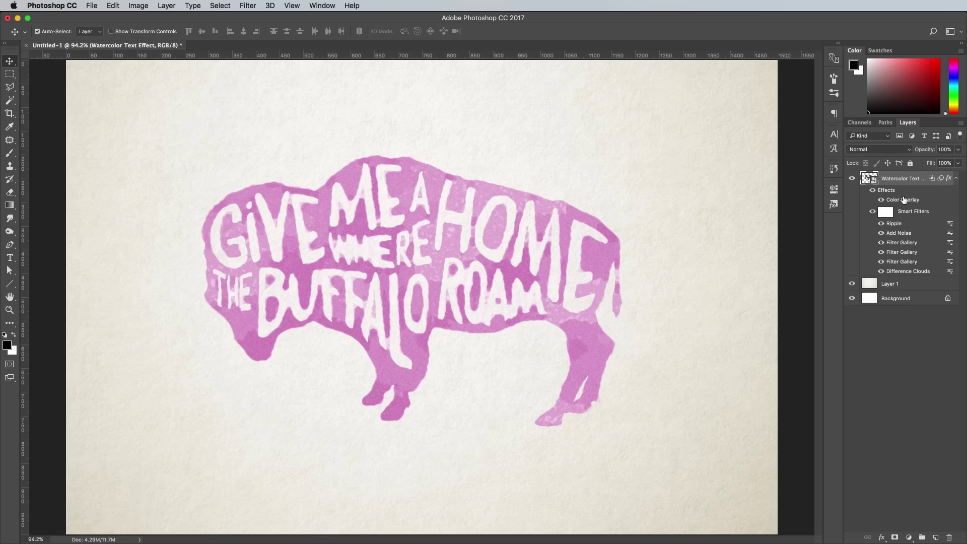
- Change the Color Overlay colour to green
{"action": "double_click", "coordinate": [904, 200]}
{"action": "left_click", "coordinate": [612, 302]}
{"action": "left_click", "coordinate": [313, 280]}
{"action": "left_click", "coordinate": [334, 320]}
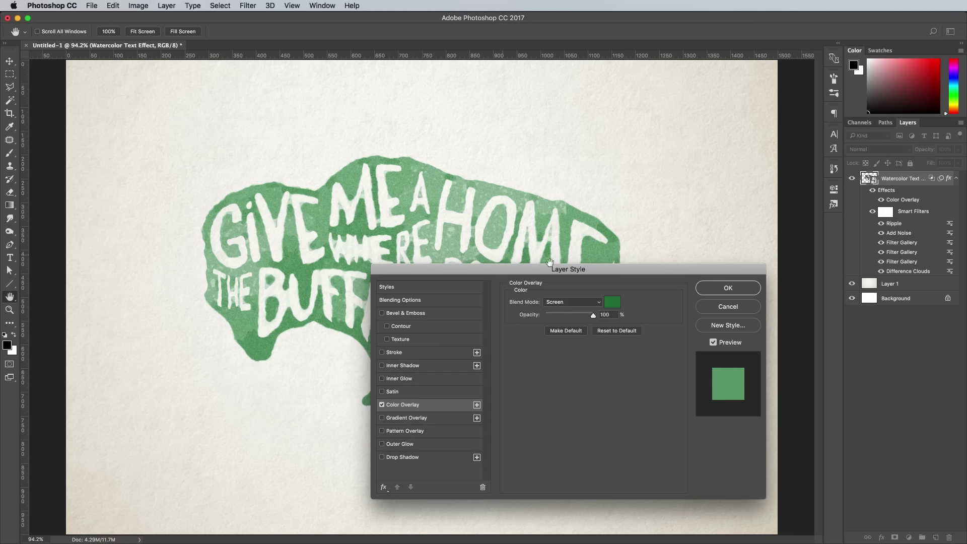